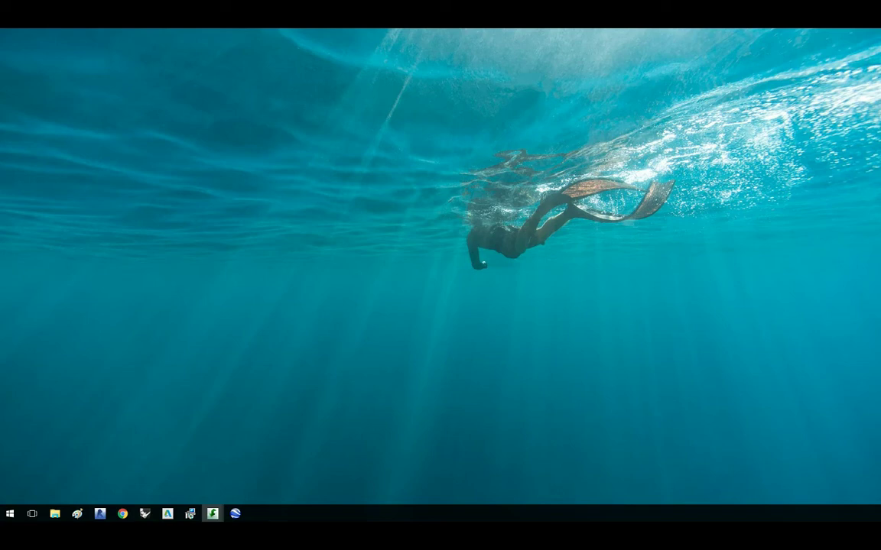
Open Google Earth and maximize its window
{"action": "left_click_drag", "start_coordinate": [0, 95], "coordinate": [389, 142]}
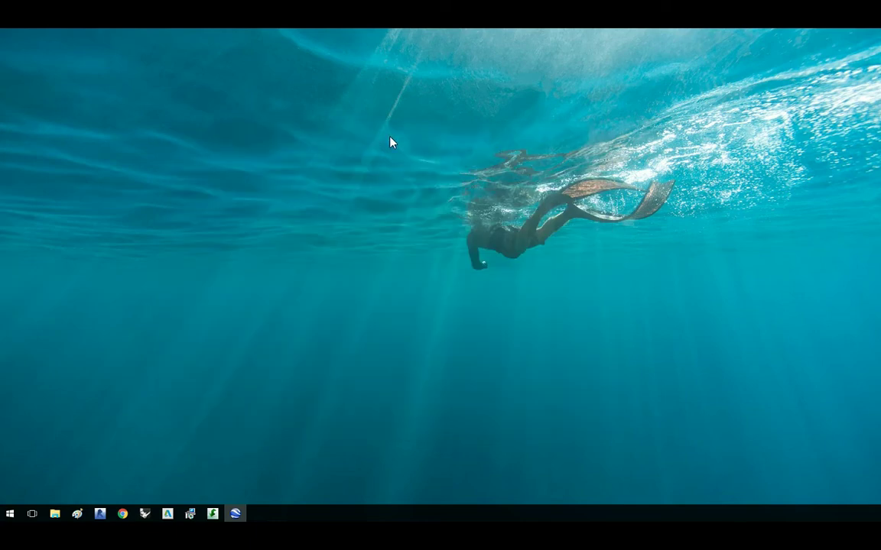
{"action": "left_click_drag", "start_coordinate": [0, 164], "coordinate": [248, 149]}
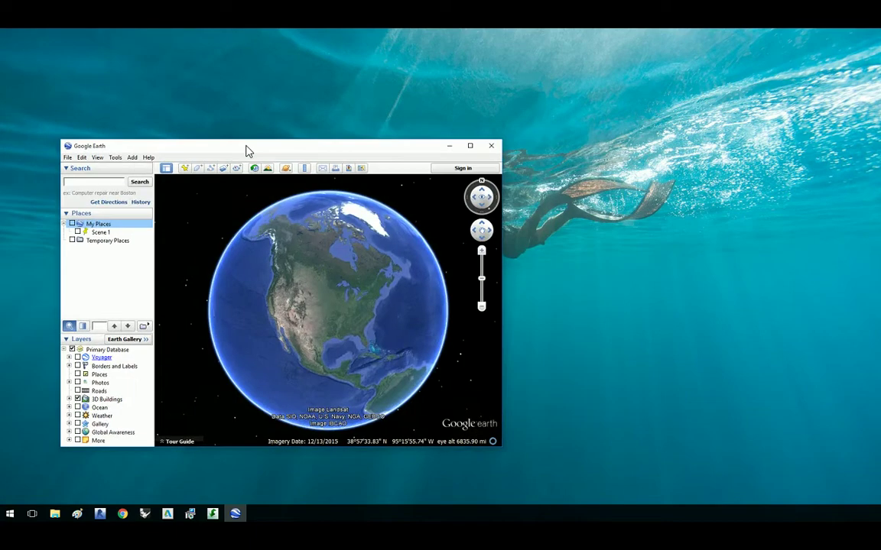
{"action": "double_click", "coordinate": [248, 149]}
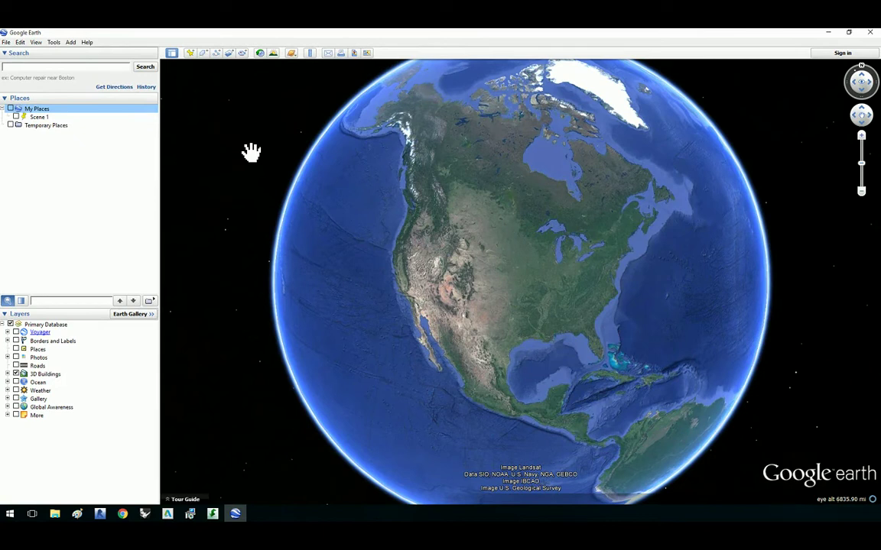
Search the globe for Los Angeles, CA and fly to the city
{"action": "left_click_drag", "start_coordinate": [320, 258], "coordinate": [357, 273]}
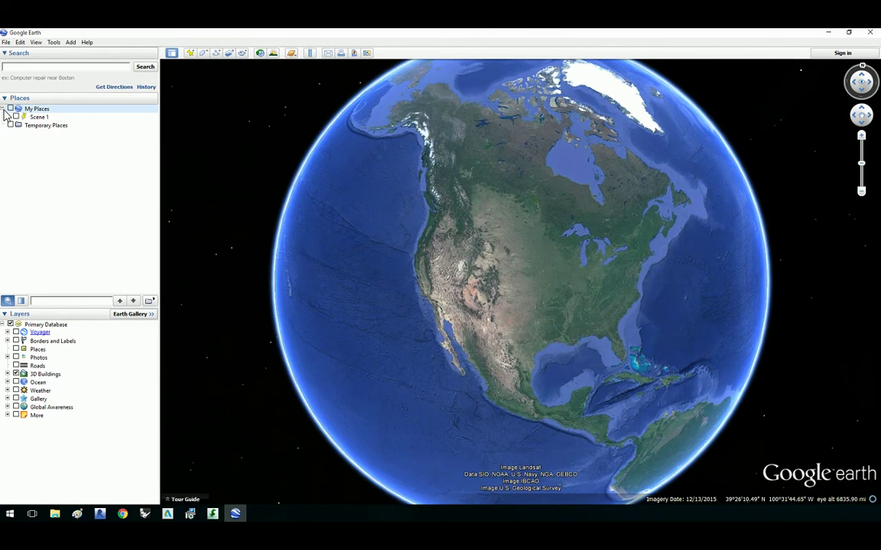
{"action": "left_click", "coordinate": [36, 68]}
{"action": "type", "text": "los"}
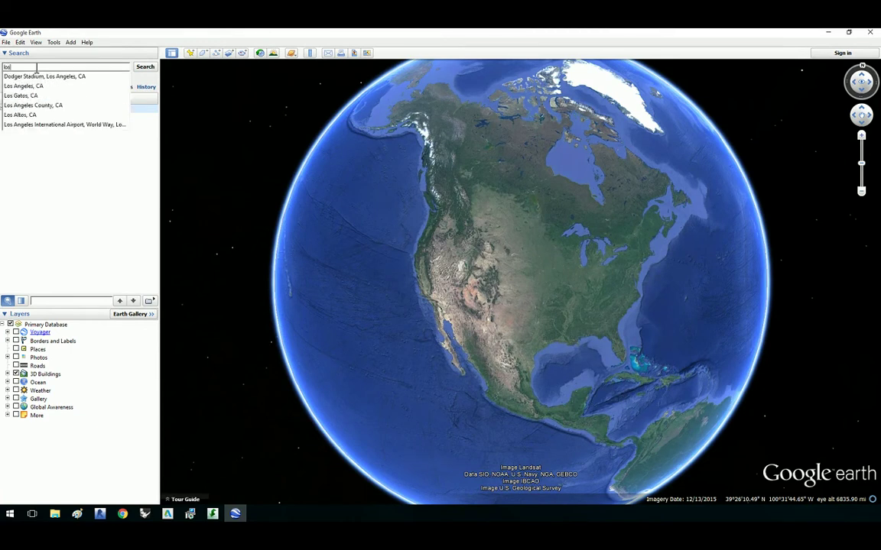
{"action": "key", "text": "Down"}
{"action": "key", "text": "Down"}
{"action": "key", "text": "Return"}
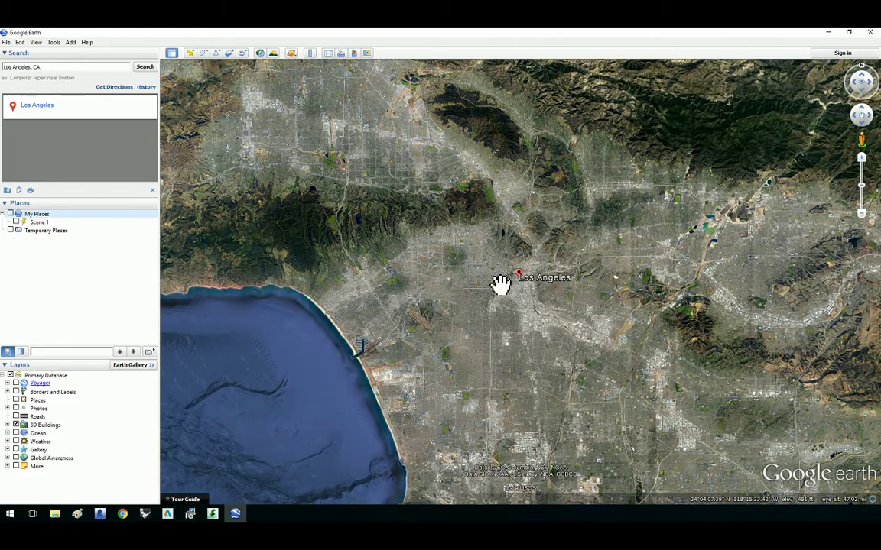
Locate the baseball stadium north of downtown Los Angeles in the satellite imagery
{"action": "left_click_drag", "start_coordinate": [552, 271], "coordinate": [492, 265]}
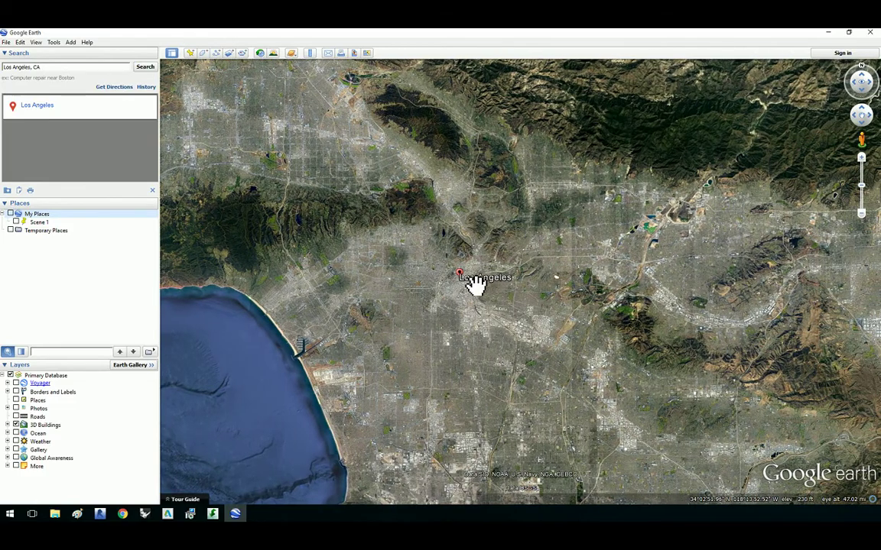
{"action": "scroll", "coordinate": [474, 285], "scroll_direction": "up", "scroll_amount": 5}
{"action": "scroll", "coordinate": [470, 282], "scroll_direction": "up", "scroll_amount": 5}
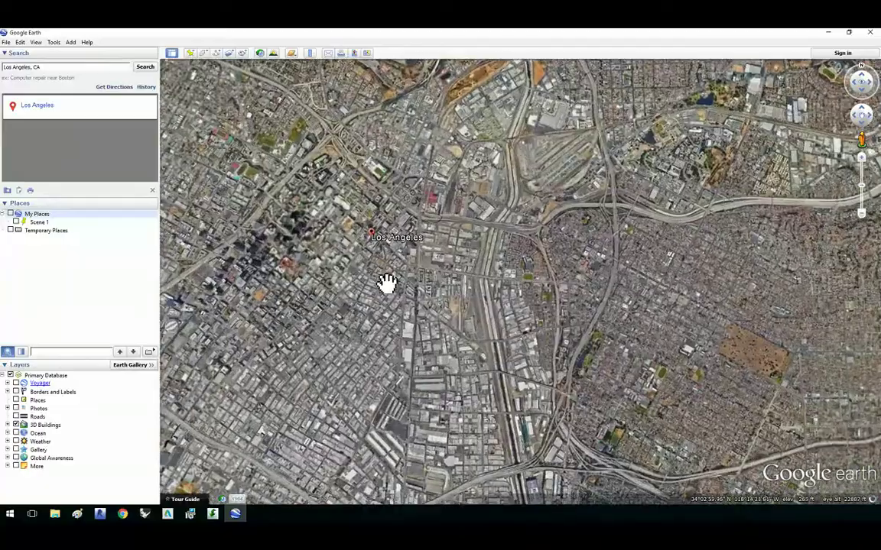
{"action": "left_click_drag", "start_coordinate": [387, 283], "coordinate": [477, 373]}
{"action": "mouse_move", "coordinate": [469, 266]}
{"action": "left_mouse_down"}
{"action": "mouse_move", "coordinate": [447, 314]}
{"action": "mouse_move", "coordinate": [424, 428]}
{"action": "left_mouse_up"}
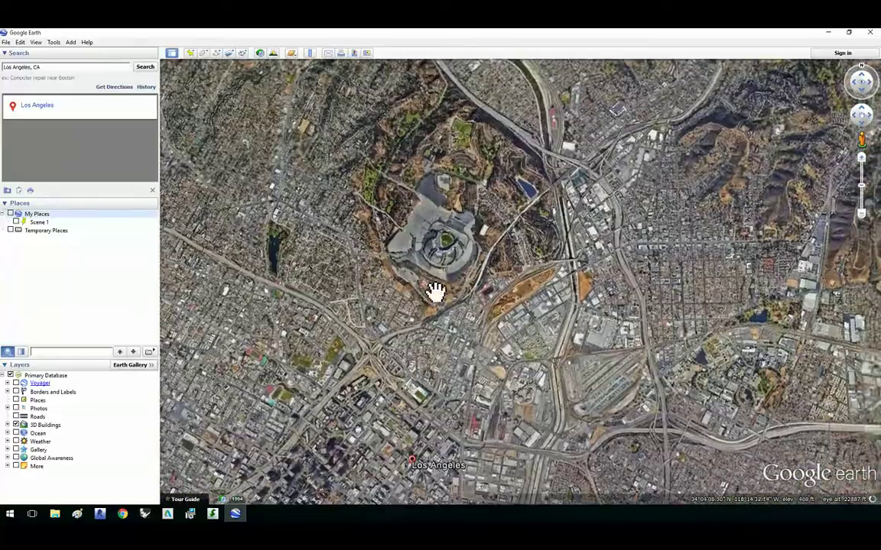
{"action": "scroll", "coordinate": [461, 220], "scroll_direction": "up", "scroll_amount": 5}
{"action": "left_click_drag", "start_coordinate": [472, 214], "coordinate": [448, 324]}
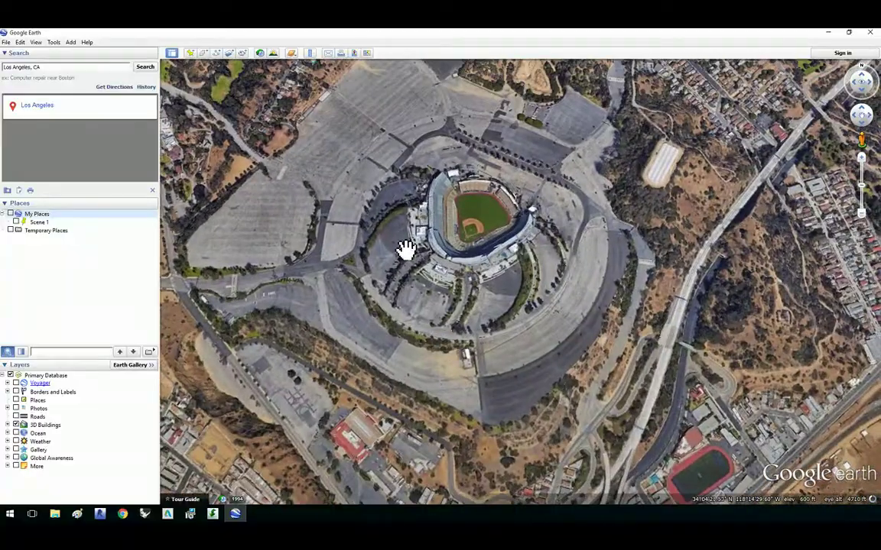
{"action": "left_click_drag", "start_coordinate": [405, 251], "coordinate": [379, 299]}
{"action": "scroll", "coordinate": [410, 302], "scroll_direction": "up", "scroll_amount": 2}
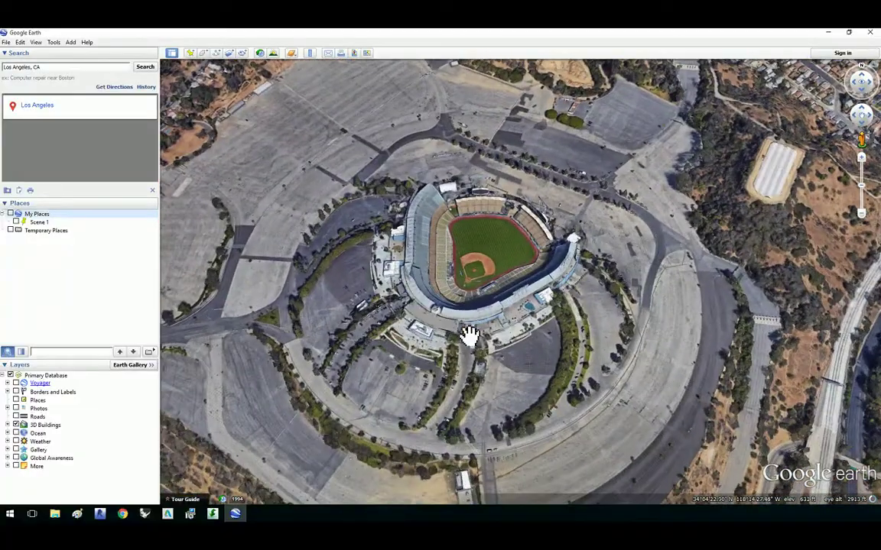
Examine the 3D stadium and its surrounding parking lots from opposite sides at an oblique angle
{"action": "scroll", "coordinate": [472, 320], "scroll_direction": "up", "scroll_amount": 3}
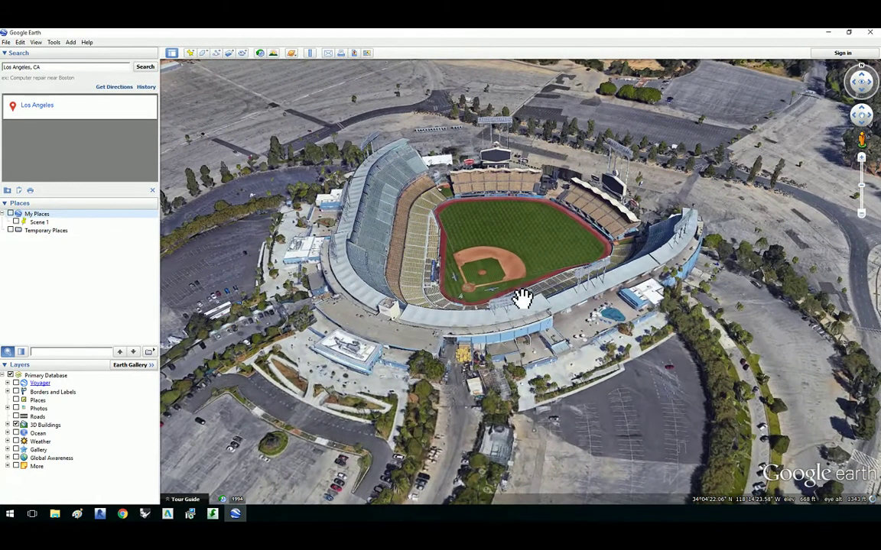
{"action": "scroll", "coordinate": [479, 295], "scroll_direction": "down", "scroll_amount": 1}
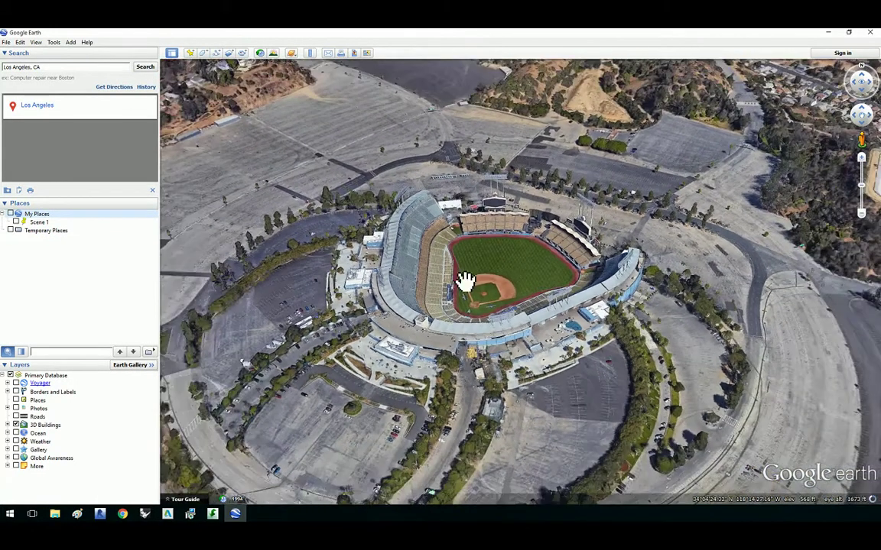
{"action": "right_click_drag", "start_coordinate": [496, 281], "coordinate": [444, 309]}
{"action": "left_click_drag", "start_coordinate": [573, 462], "coordinate": [554, 368]}
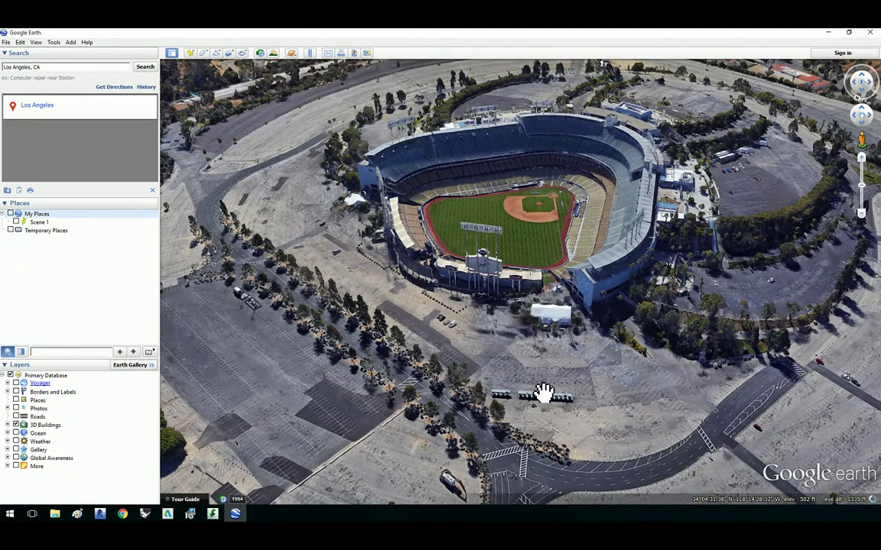
{"action": "left_click_drag", "start_coordinate": [526, 379], "coordinate": [522, 431]}
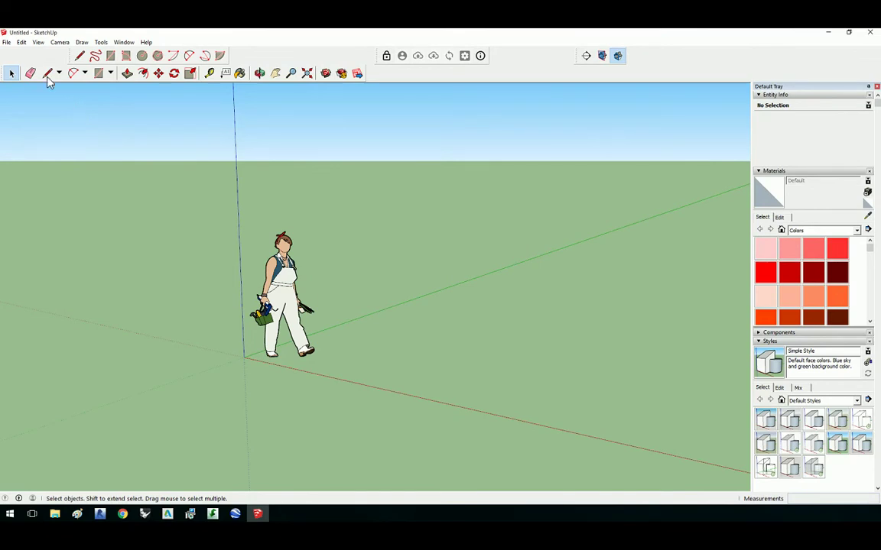
In SketchUp, start adding a geo-location to the empty model and search its map for "los angeles, ca"
{"action": "left_click", "coordinate": [6, 42]}
{"action": "mouse_move", "coordinate": [51, 144]}
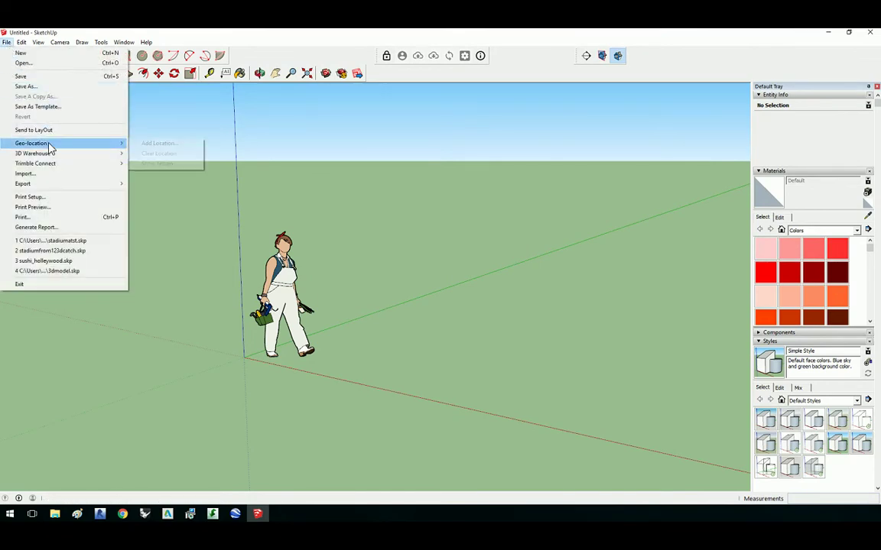
{"action": "left_click", "coordinate": [159, 144]}
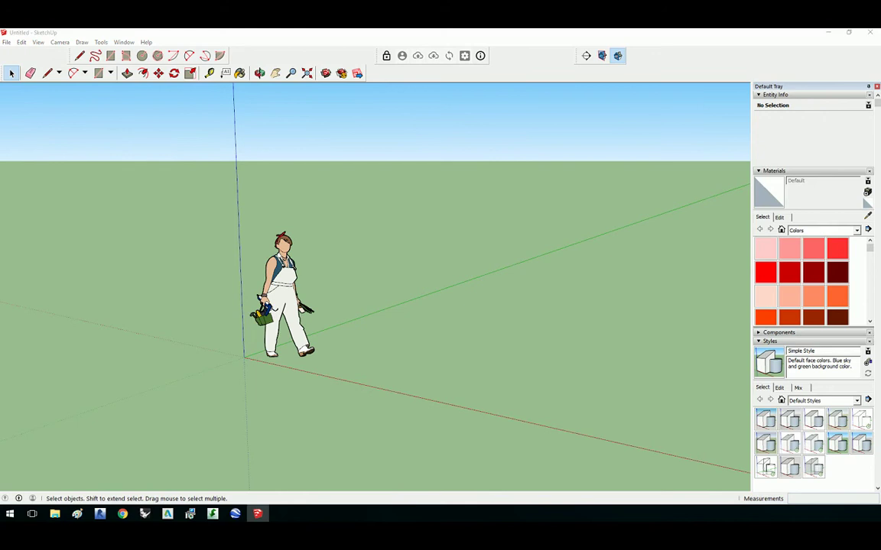
{"action": "left_click_drag", "start_coordinate": [115, 207], "coordinate": [262, 207]}
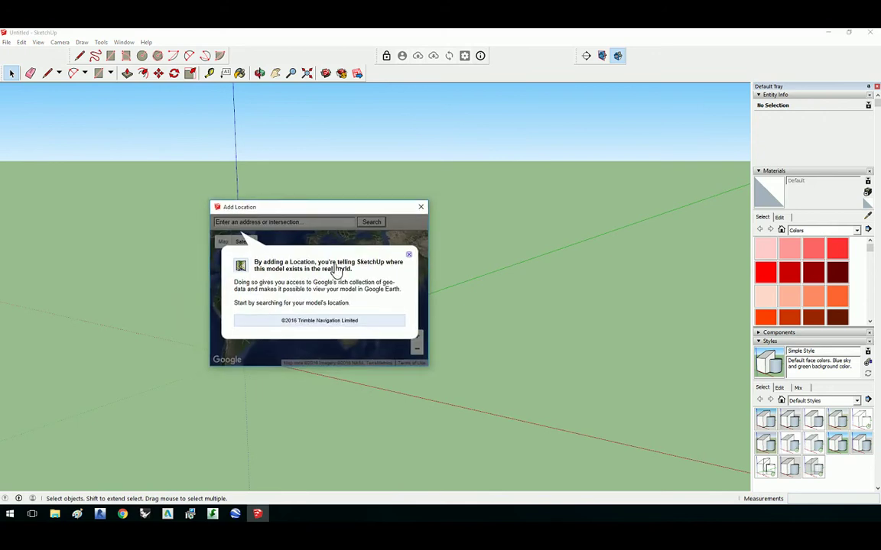
{"action": "left_click", "coordinate": [408, 255]}
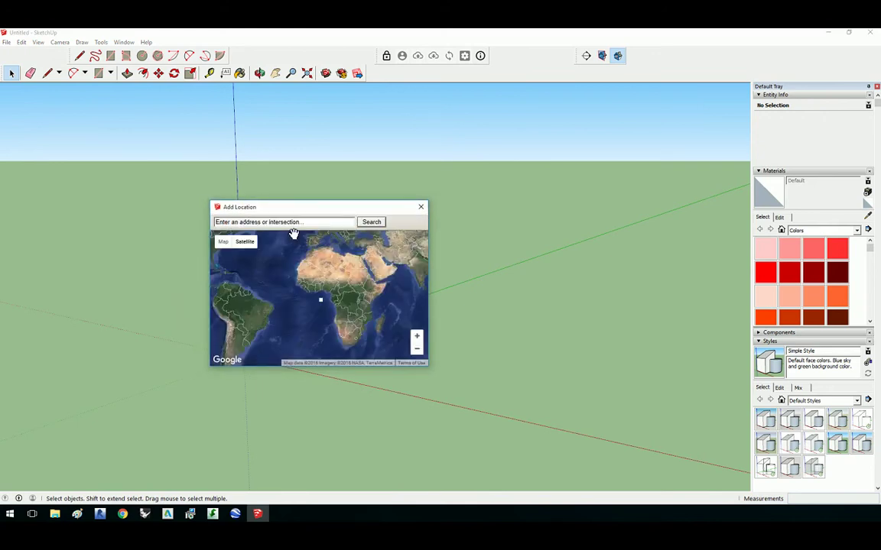
{"action": "left_click", "coordinate": [295, 223]}
{"action": "type", "text": "los angeles, ca"}
{"action": "key", "text": "Return"}
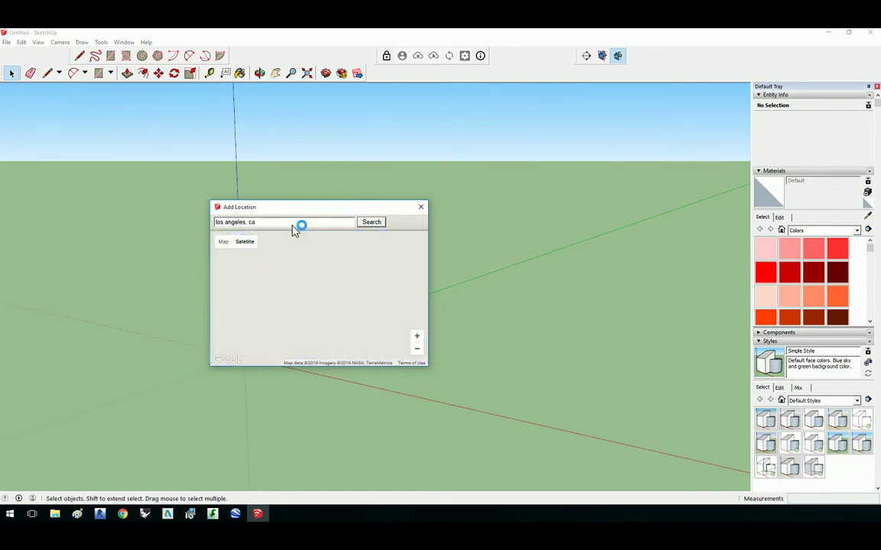
Center the location map on Dodger Stadium and widen the Add Location window
{"action": "scroll", "coordinate": [321, 283], "scroll_direction": "down", "scroll_amount": 3}
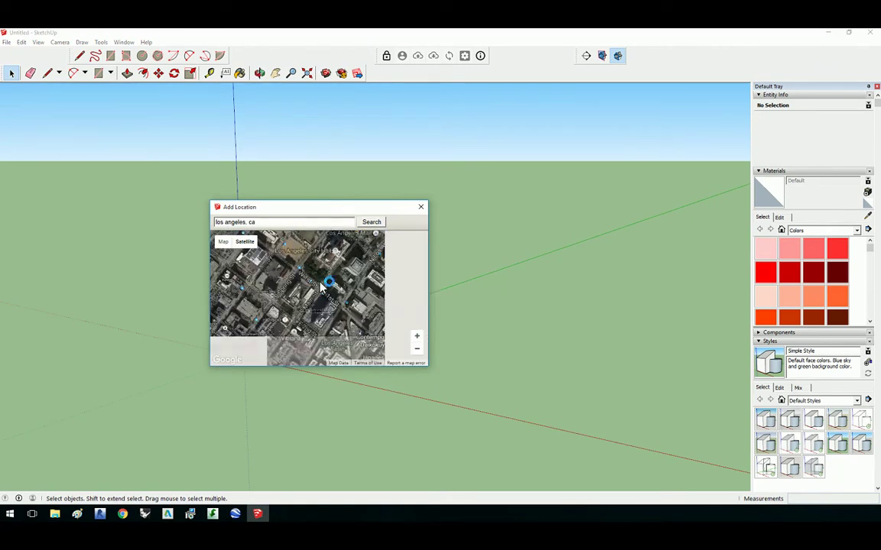
{"action": "mouse_move", "coordinate": [319, 283]}
{"action": "left_mouse_down"}
{"action": "mouse_move", "coordinate": [276, 286]}
{"action": "mouse_move", "coordinate": [276, 298]}
{"action": "mouse_move", "coordinate": [276, 261]}
{"action": "mouse_move", "coordinate": [307, 309]}
{"action": "left_mouse_up"}
{"action": "scroll", "coordinate": [307, 309], "scroll_direction": "up", "scroll_amount": 3}
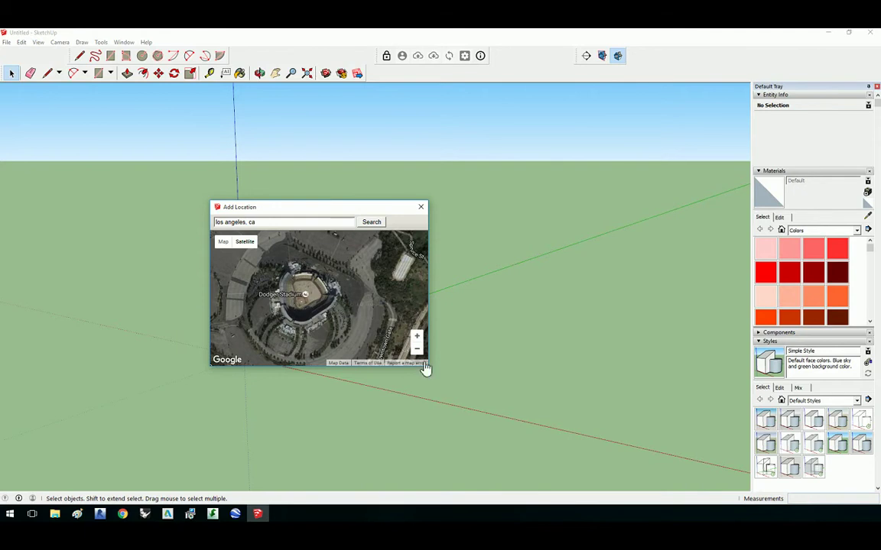
{"action": "left_click_drag", "start_coordinate": [426, 368], "coordinate": [581, 366]}
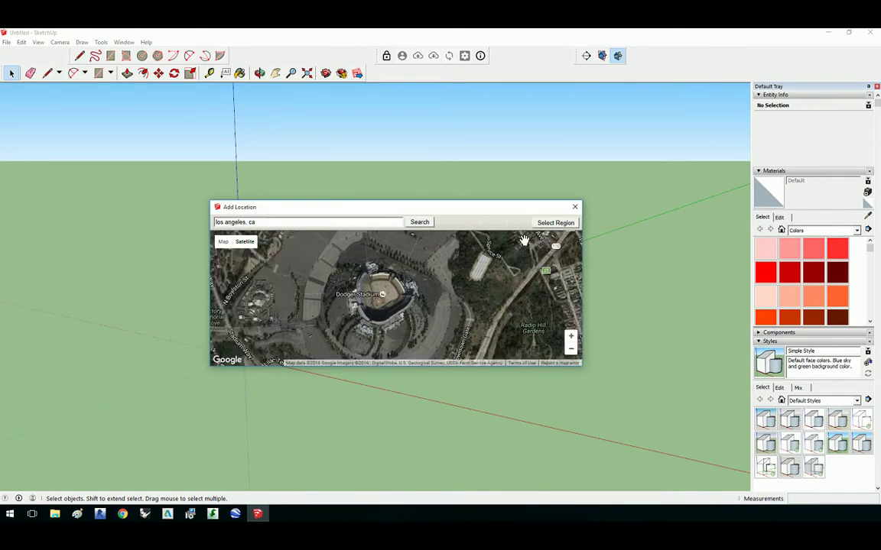
{"action": "left_click_drag", "start_coordinate": [473, 207], "coordinate": [379, 131]}
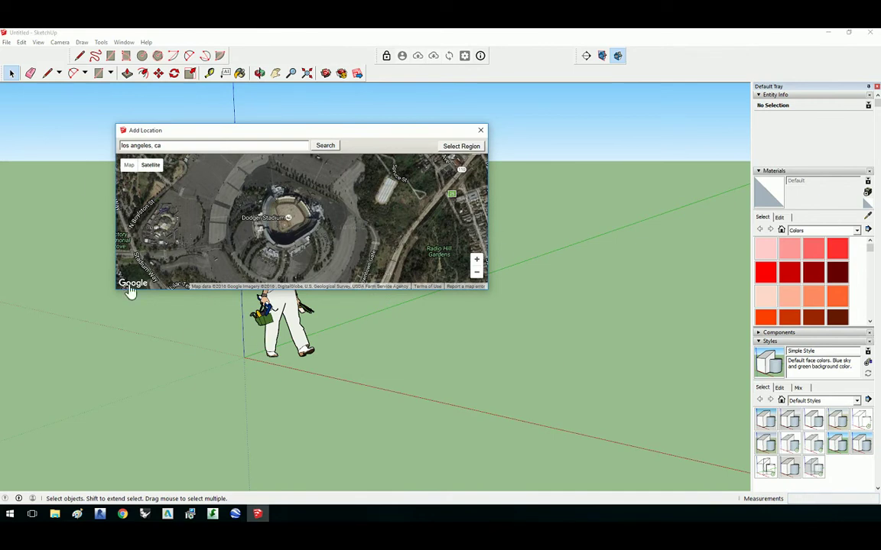
Define a map region tightly around Dodger Stadium and its inner parking lots, and grab it into the model
{"action": "left_click", "coordinate": [458, 147]}
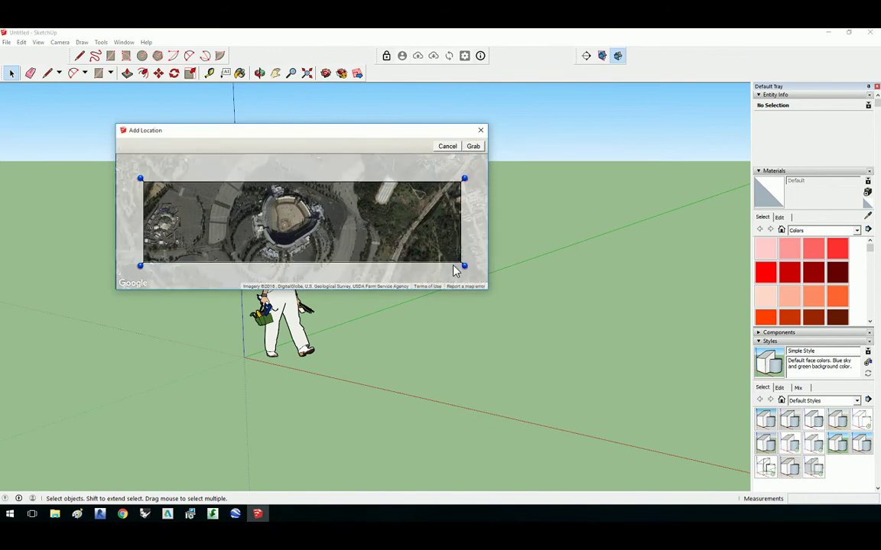
{"action": "left_click_drag", "start_coordinate": [465, 272], "coordinate": [358, 297]}
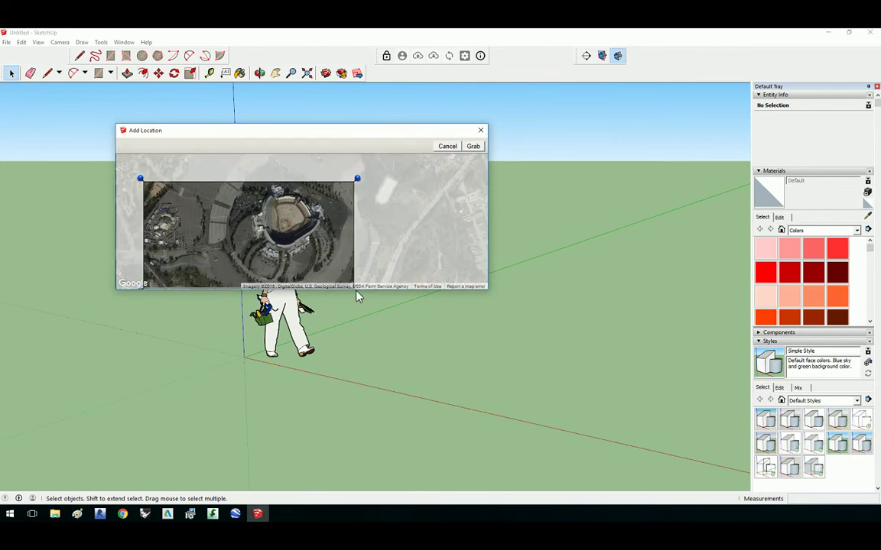
{"action": "left_click_drag", "start_coordinate": [140, 178], "coordinate": [204, 162]}
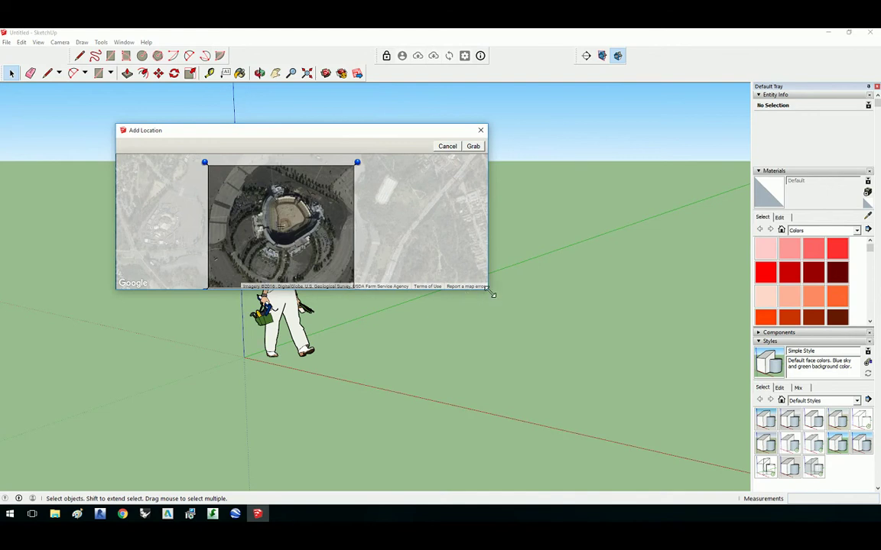
{"action": "left_click_drag", "start_coordinate": [492, 294], "coordinate": [519, 375]}
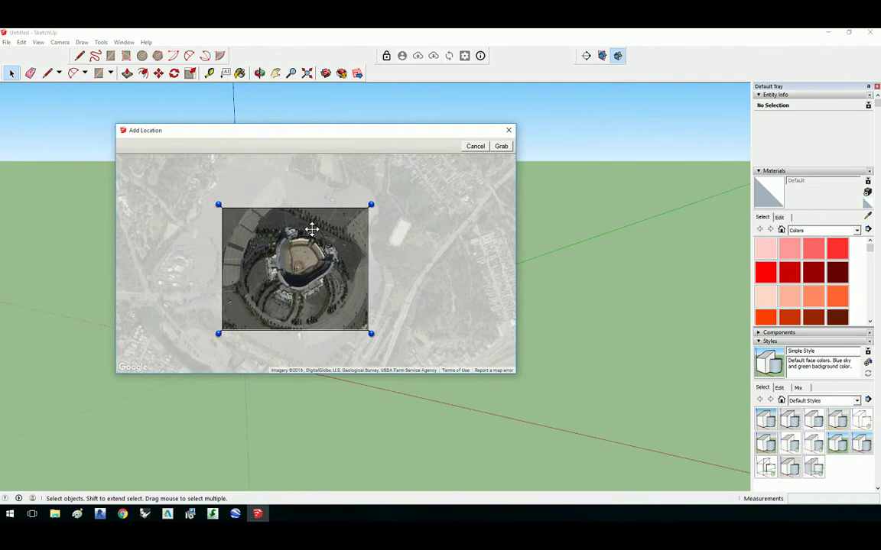
{"action": "left_click", "coordinate": [500, 146]}
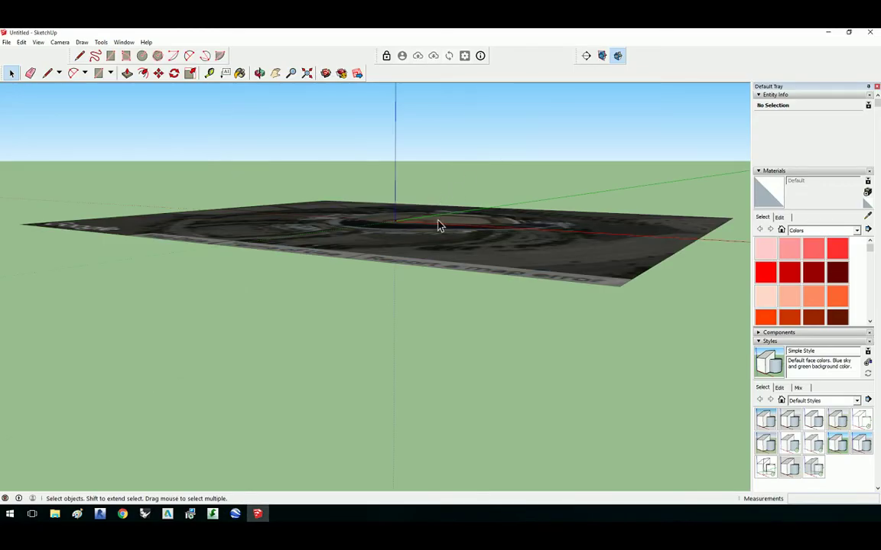
Select the imported stadium location snapshot and examine it from above
{"action": "middle_click_drag", "start_coordinate": [436, 224], "coordinate": [483, 206]}
{"action": "scroll", "coordinate": [527, 365], "scroll_direction": "up", "scroll_amount": 3}
{"action": "left_click", "coordinate": [486, 185]}
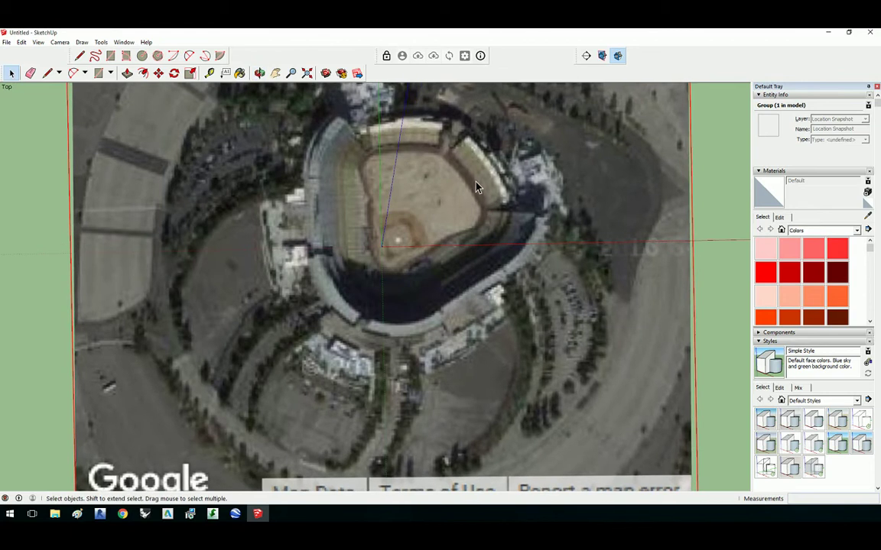
{"action": "scroll", "coordinate": [324, 198], "scroll_direction": "down", "scroll_amount": 2}
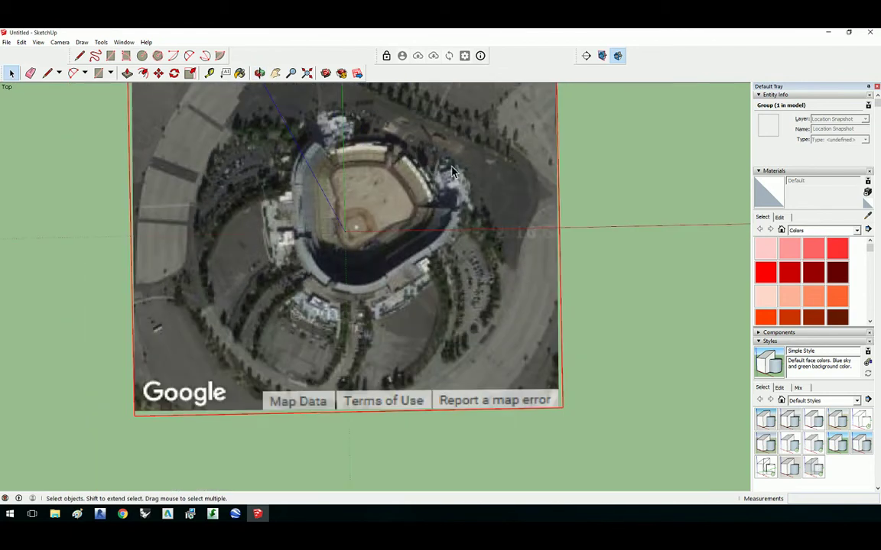
Draw a rectangle about 152' by 82' on the pavement just north of the stadium's outfield
{"action": "middle_click_drag", "start_coordinate": [417, 157], "coordinate": [415, 291]}
{"action": "scroll", "coordinate": [364, 240], "scroll_direction": "up", "scroll_amount": 3}
{"action": "middle_click_drag", "start_coordinate": [368, 237], "coordinate": [364, 258]}
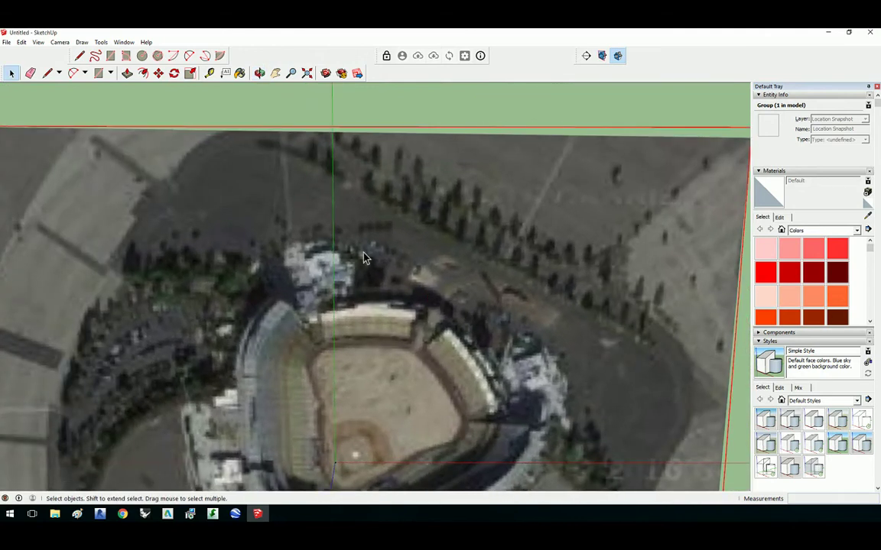
{"action": "left_click", "coordinate": [111, 74]}
{"action": "left_click", "coordinate": [140, 90]}
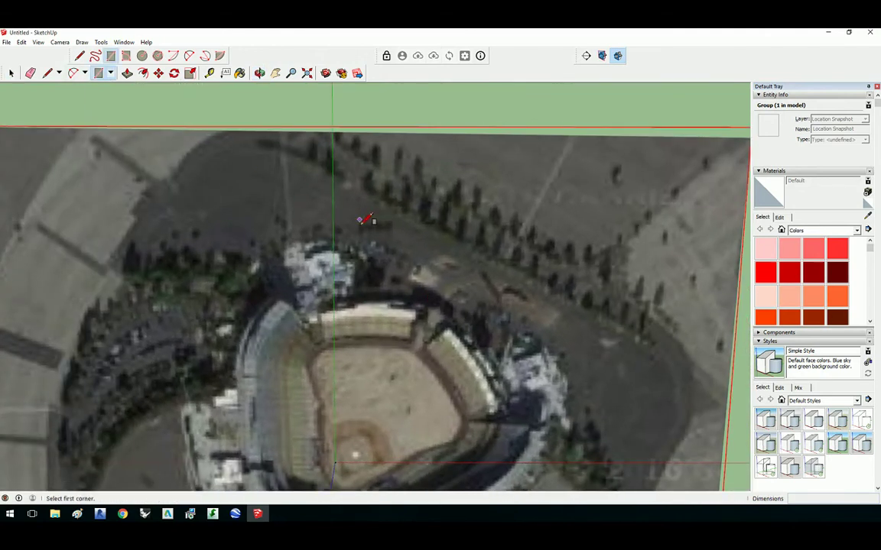
{"action": "left_click", "coordinate": [359, 212]}
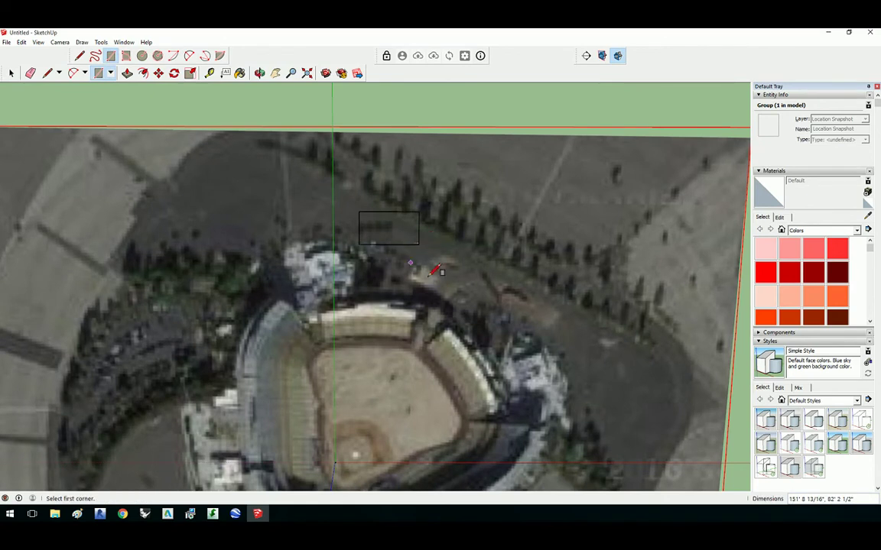
{"action": "middle_click_drag", "start_coordinate": [433, 269], "coordinate": [162, 93]}
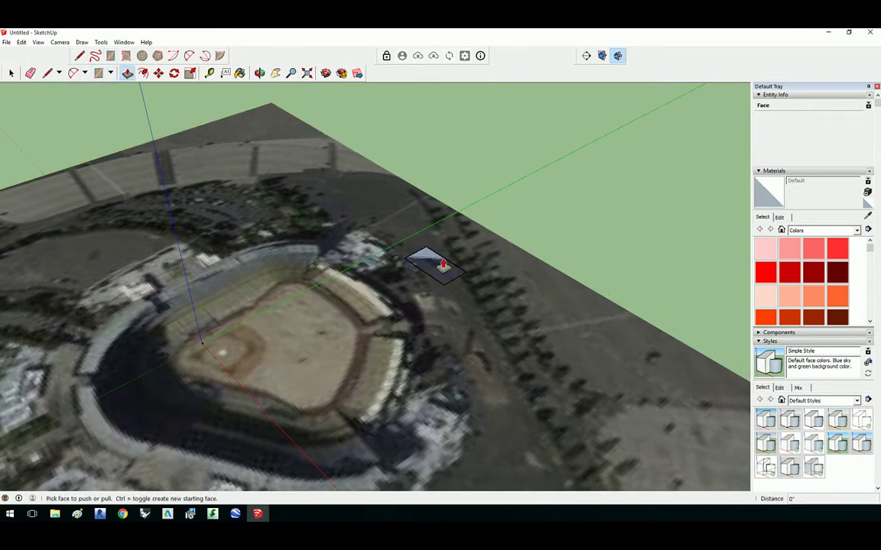
Push/Pull the rectangle outside the outfield up about 53' into a box, and inspect it from another side
{"action": "left_click_drag", "start_coordinate": [442, 265], "coordinate": [446, 248]}
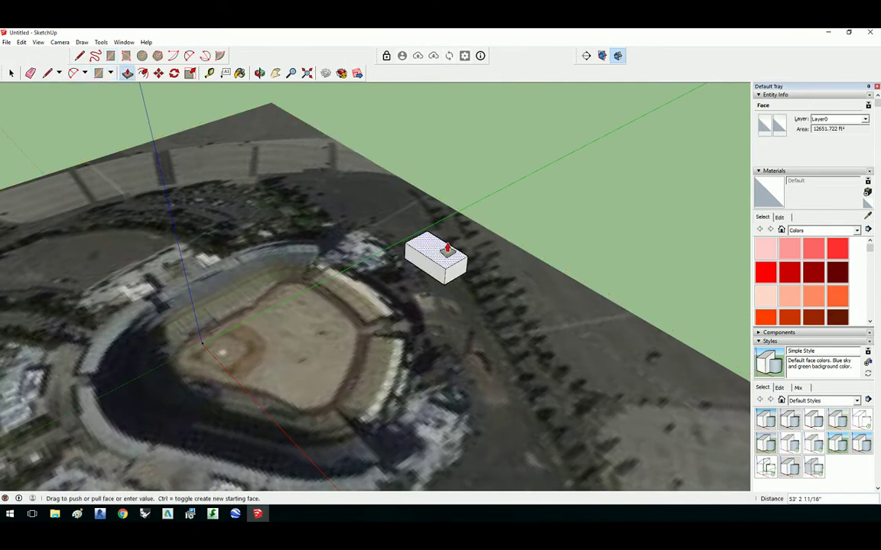
{"action": "middle_click_drag", "start_coordinate": [603, 240], "coordinate": [404, 321]}
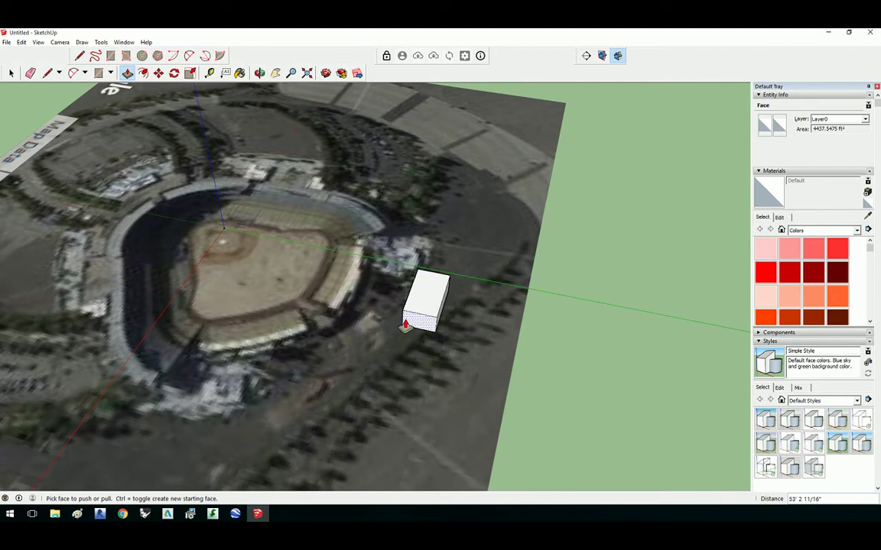
Export the model to the Desktop as a Google Earth file named la_bld.kmz
{"action": "left_click", "coordinate": [6, 43]}
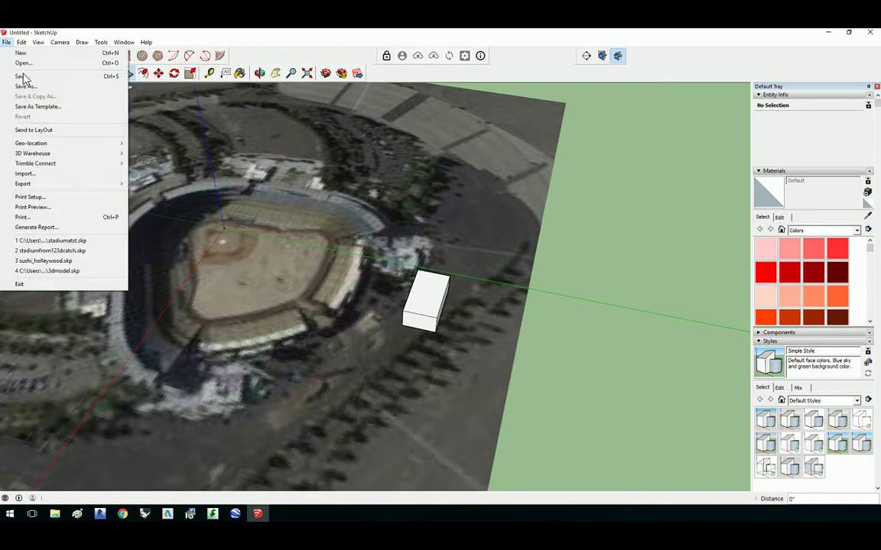
{"action": "mouse_move", "coordinate": [49, 187]}
{"action": "left_click", "coordinate": [148, 185]}
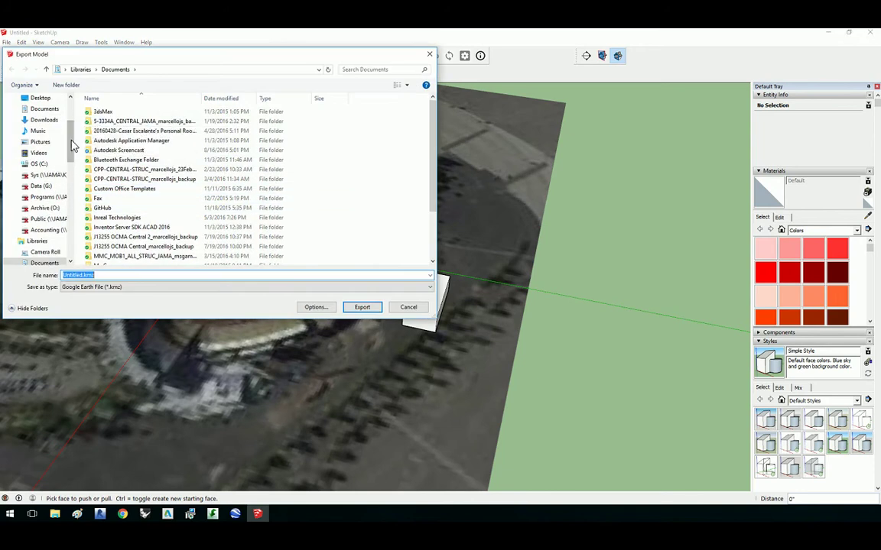
{"action": "left_click_drag", "start_coordinate": [72, 146], "coordinate": [61, 113]}
{"action": "left_click", "coordinate": [47, 119]}
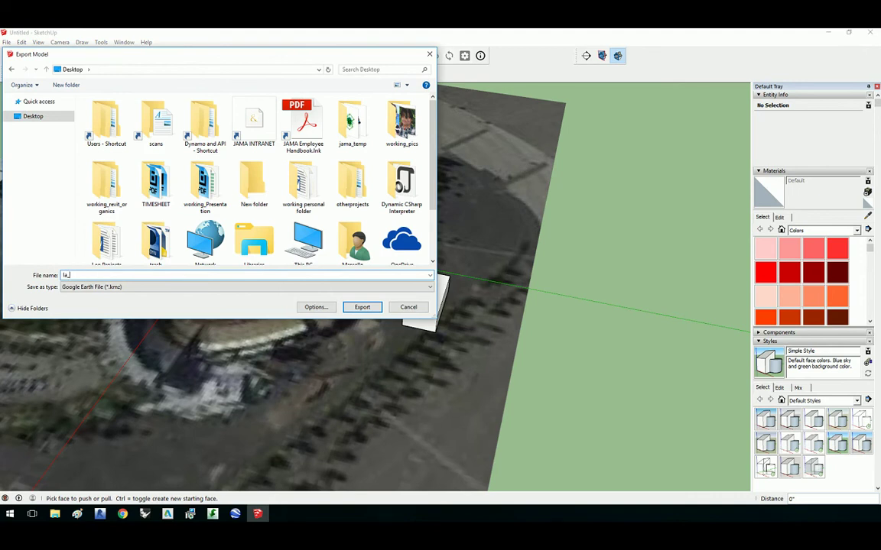
{"action": "left_click", "coordinate": [362, 307]}
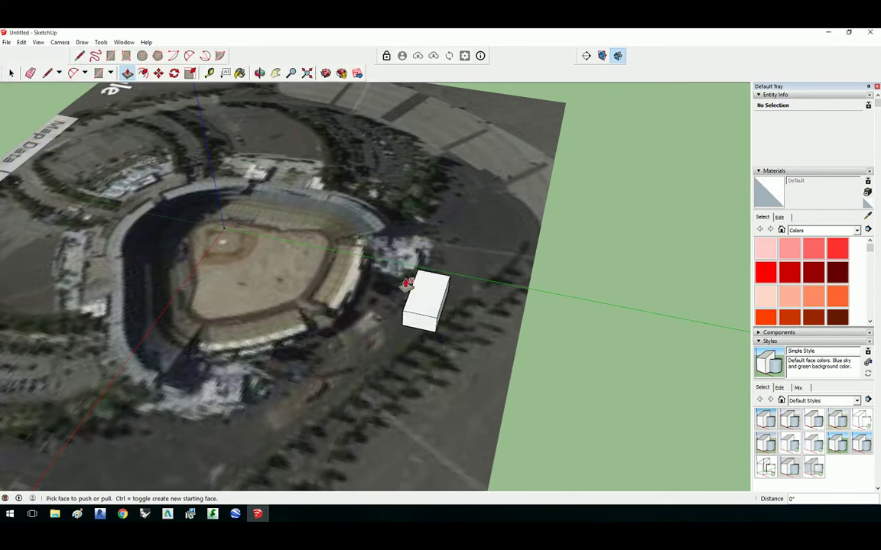
Switch to Google Earth and open la_bld.kmz from the Desktop
{"action": "left_click", "coordinate": [829, 34]}
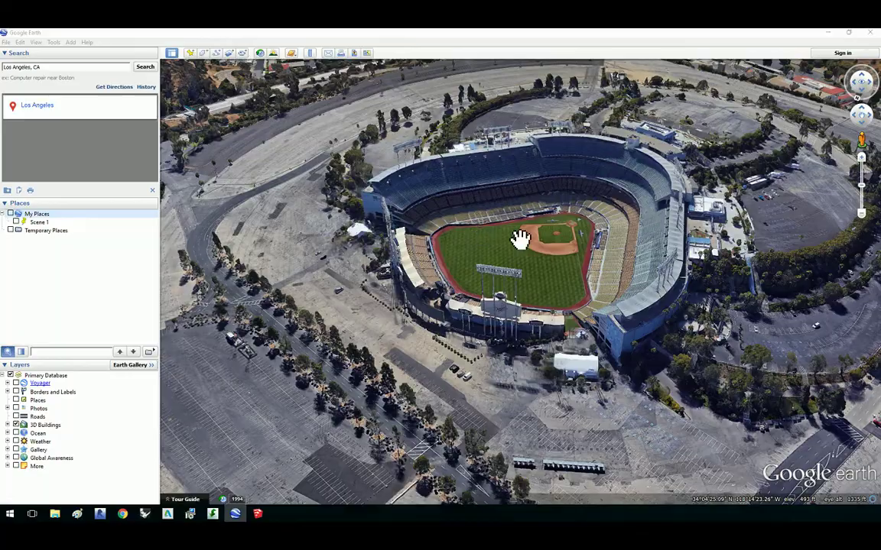
{"action": "scroll", "coordinate": [487, 275], "scroll_direction": "down", "scroll_amount": 5}
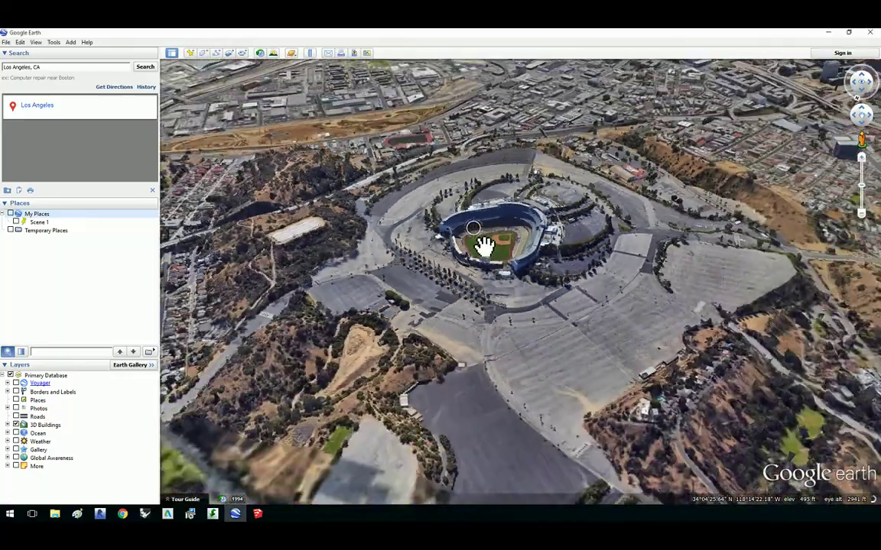
{"action": "scroll", "coordinate": [527, 241], "scroll_direction": "down", "scroll_amount": 5}
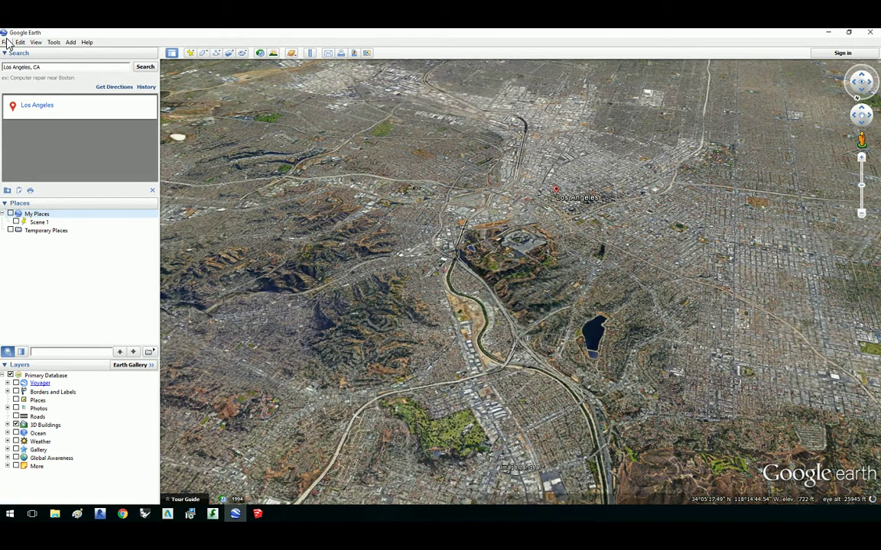
{"action": "left_click", "coordinate": [7, 41]}
{"action": "left_click", "coordinate": [10, 52]}
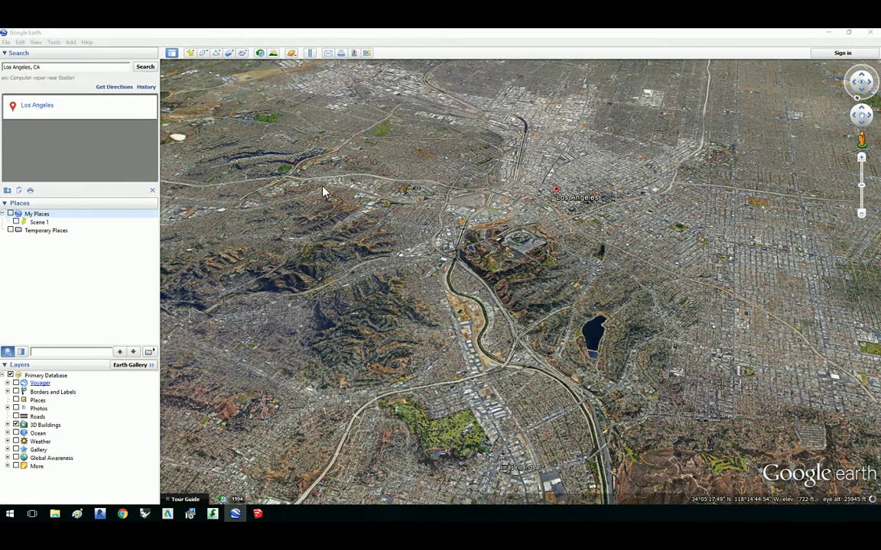
{"action": "left_click_drag", "start_coordinate": [191, 142], "coordinate": [190, 95]}
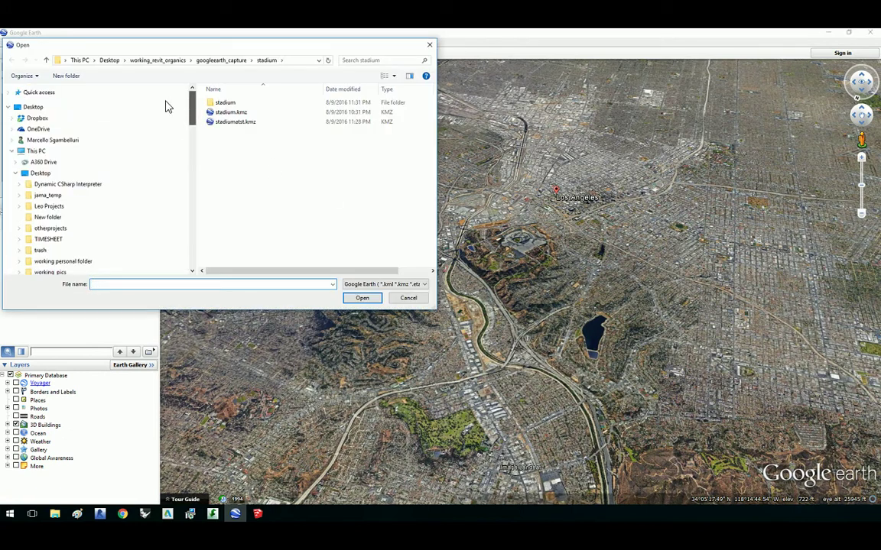
{"action": "left_click", "coordinate": [162, 106]}
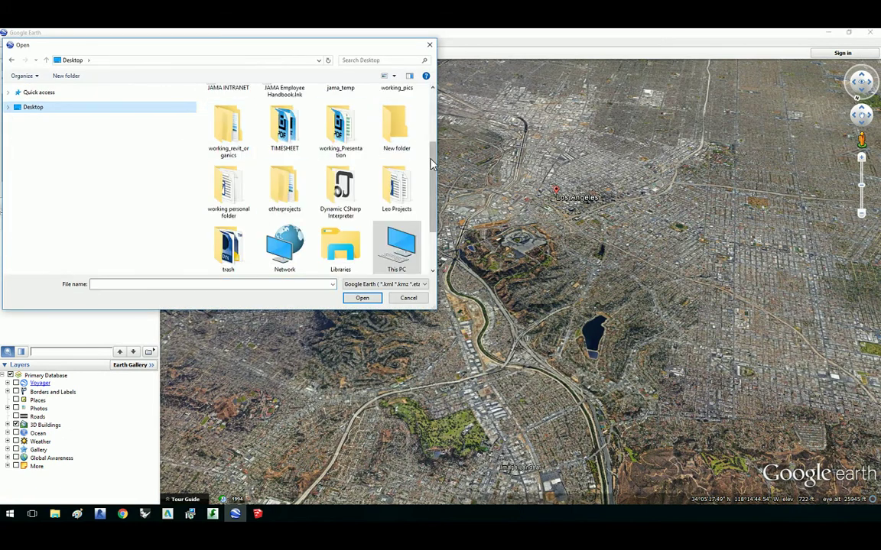
{"action": "left_click_drag", "start_coordinate": [432, 162], "coordinate": [432, 109]}
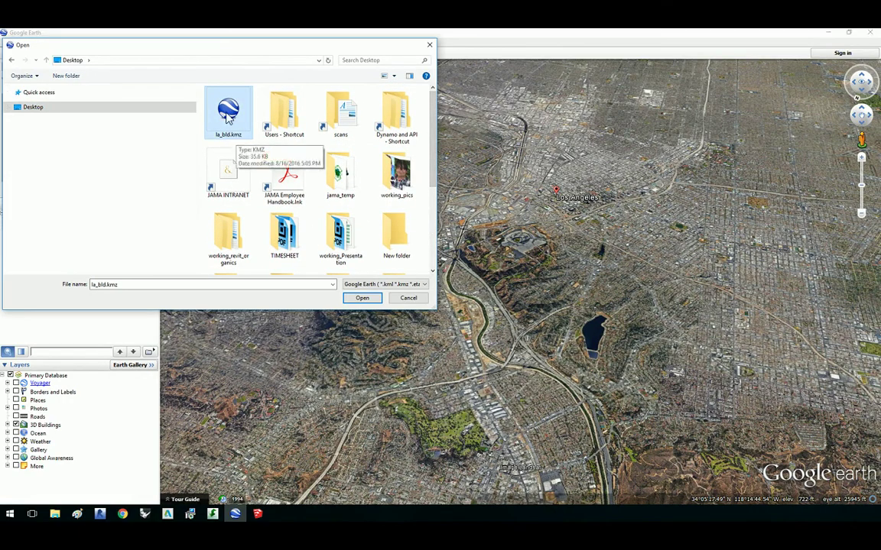
{"action": "double_click", "coordinate": [228, 113]}
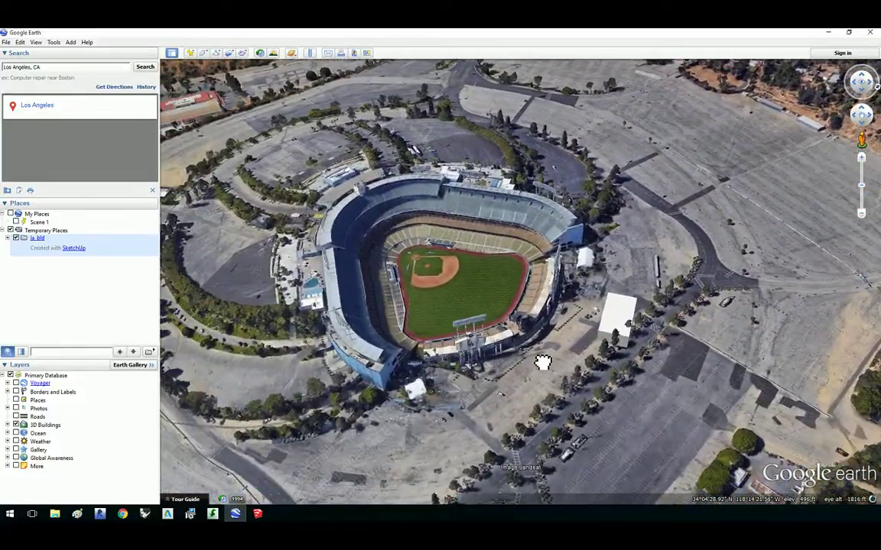
Examine the imported box beside Dodger Stadium from the air and from low angles over the road and parking lot
{"action": "scroll", "coordinate": [405, 360], "scroll_direction": "down", "scroll_amount": 2}
{"action": "right_click_drag", "start_coordinate": [397, 345], "coordinate": [493, 382]}
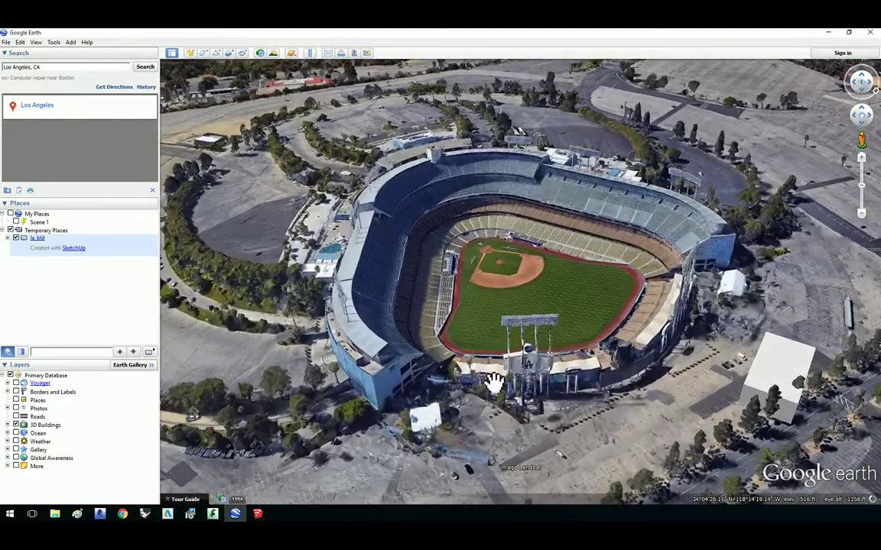
{"action": "left_click_drag", "start_coordinate": [536, 367], "coordinate": [379, 299]}
{"action": "scroll", "coordinate": [637, 314], "scroll_direction": "up", "scroll_amount": 3}
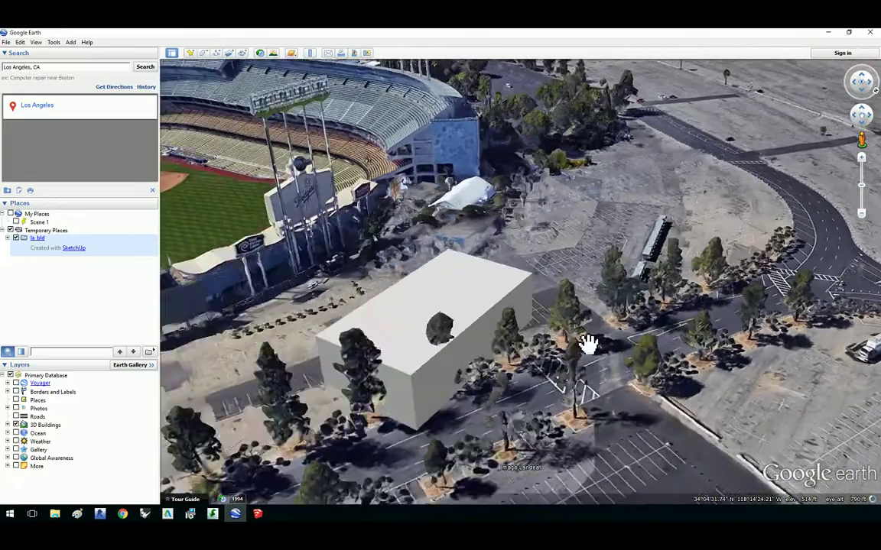
{"action": "right_click_drag", "start_coordinate": [582, 312], "coordinate": [467, 369]}
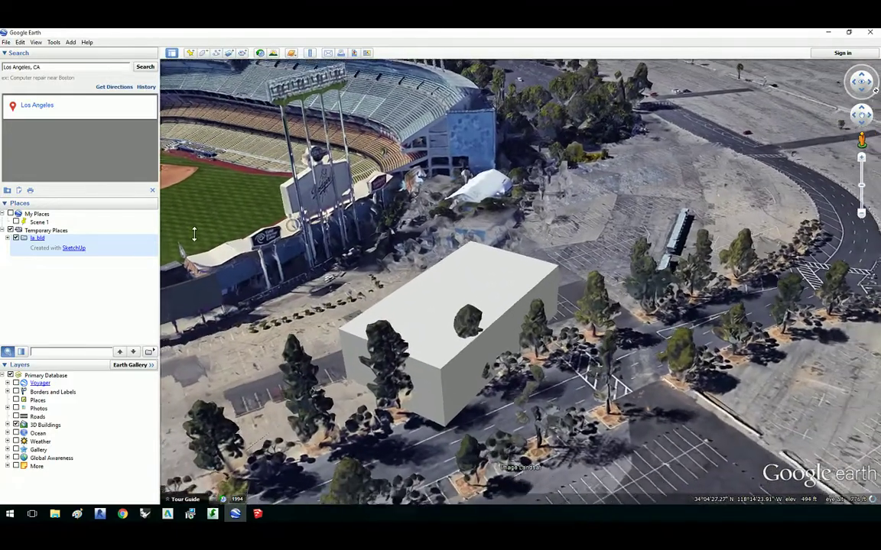
{"action": "right_click_drag", "start_coordinate": [845, 214], "coordinate": [599, 251]}
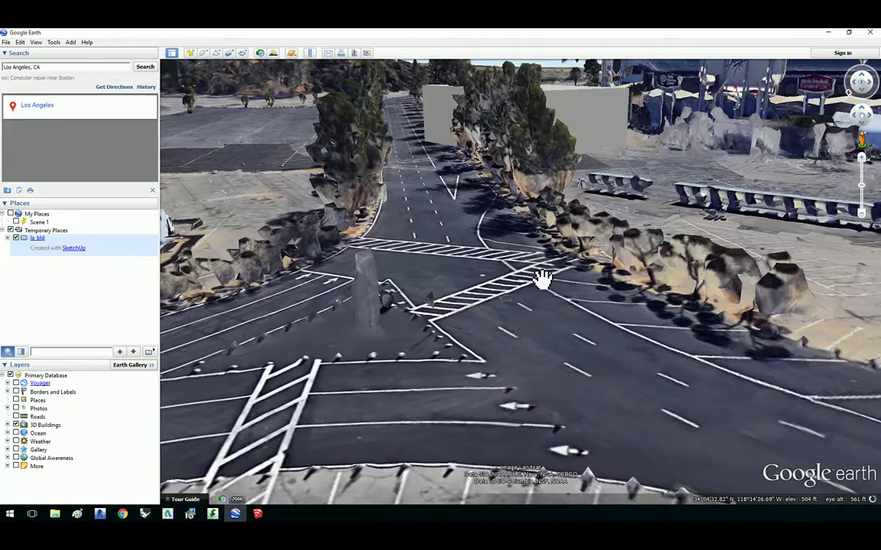
{"action": "left_click_drag", "start_coordinate": [634, 207], "coordinate": [505, 350]}
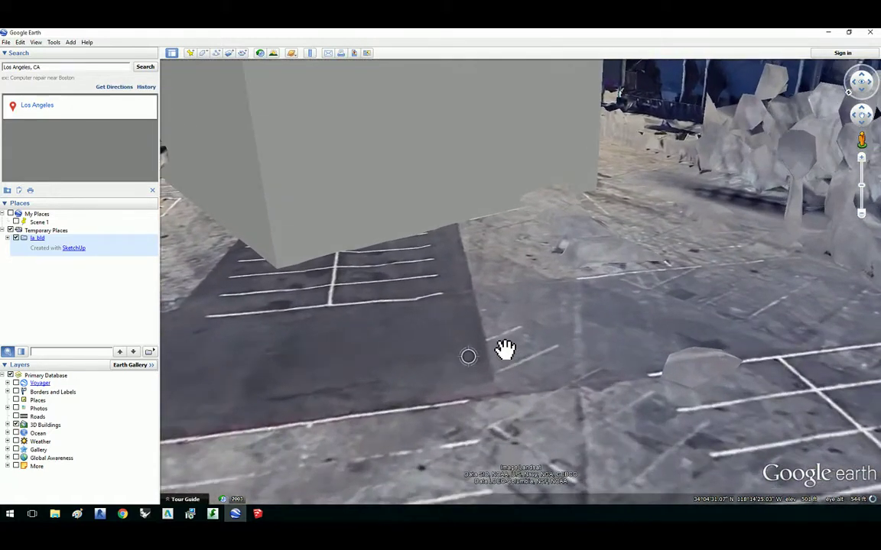
{"action": "scroll", "coordinate": [505, 350], "scroll_direction": "up", "scroll_amount": 4}
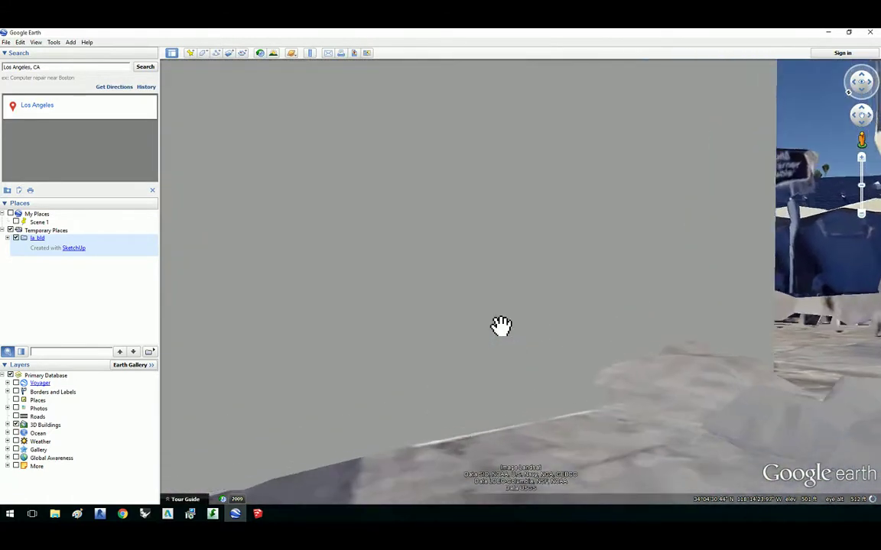
{"action": "scroll", "coordinate": [506, 255], "scroll_direction": "down", "scroll_amount": 3}
{"action": "scroll", "coordinate": [505, 256], "scroll_direction": "up", "scroll_amount": 2}
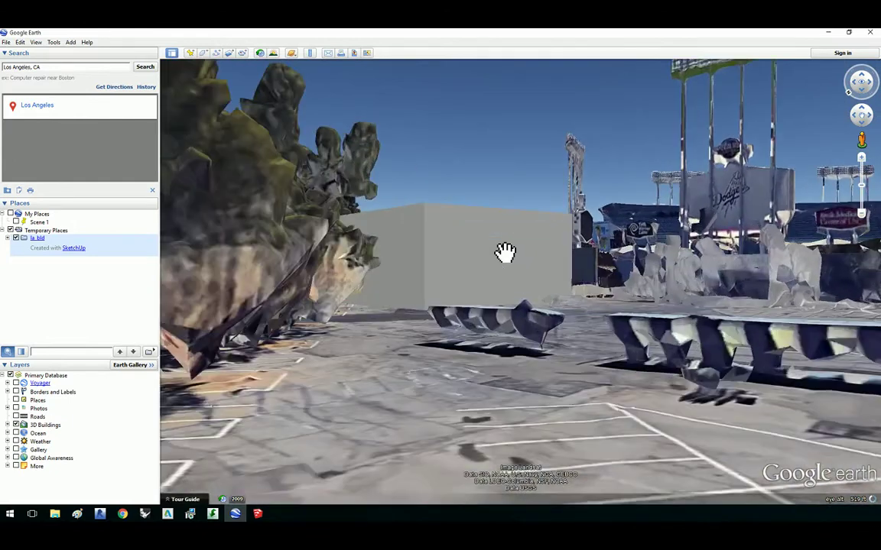
{"action": "left_click_drag", "start_coordinate": [505, 255], "coordinate": [574, 291]}
{"action": "left_click_drag", "start_coordinate": [425, 354], "coordinate": [648, 344]}
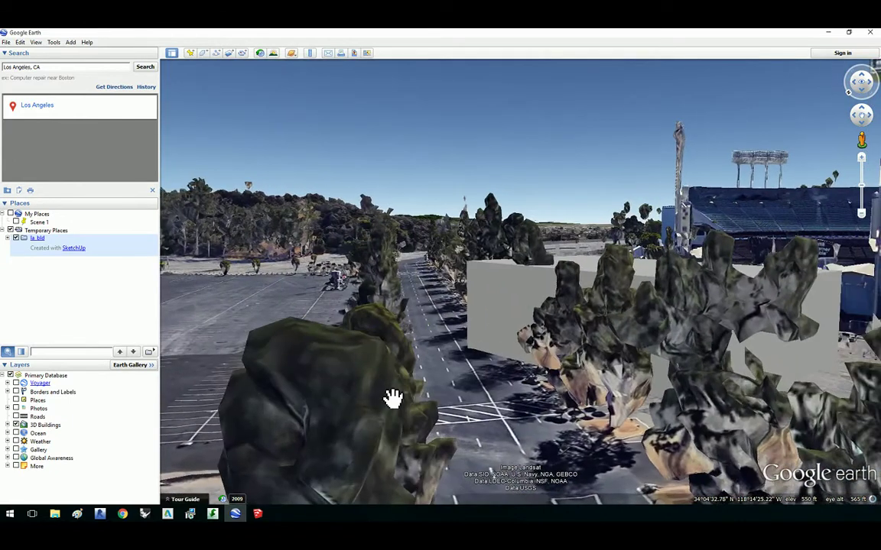
{"action": "left_click_drag", "start_coordinate": [516, 387], "coordinate": [267, 389]}
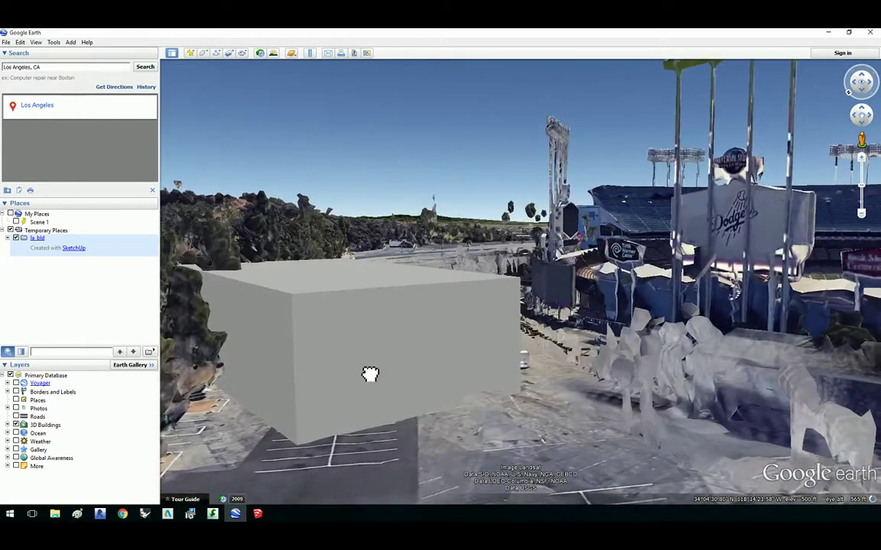
{"action": "left_click_drag", "start_coordinate": [369, 374], "coordinate": [432, 403]}
Look around the imported box and nearby parking lot in ground-level view, and exit that view
{"action": "scroll", "coordinate": [426, 401], "scroll_direction": "up", "scroll_amount": 3}
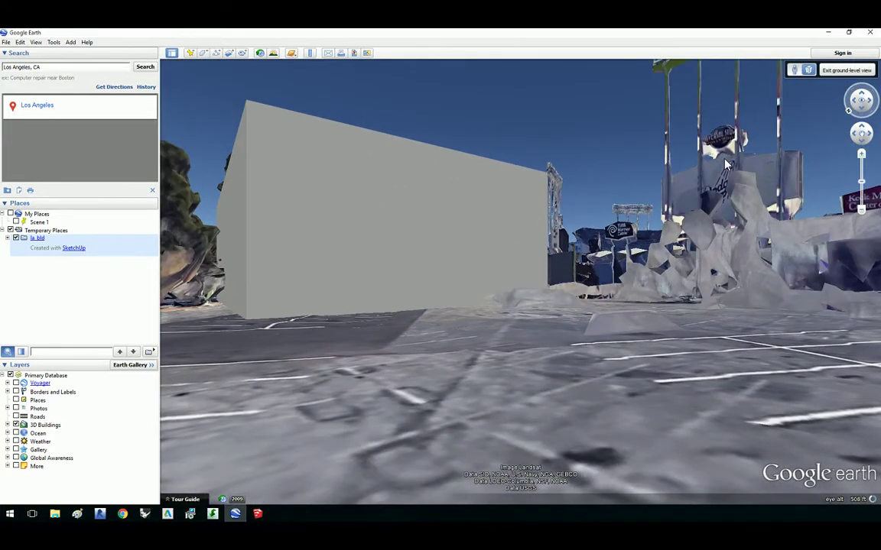
{"action": "key", "text": "Left"}
{"action": "key", "text": "Up"}
{"action": "key", "text": "Right"}
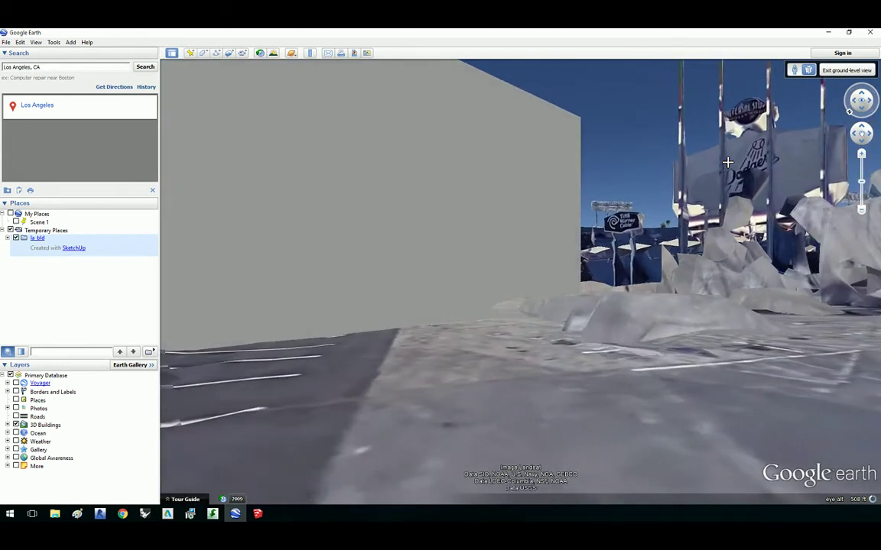
{"action": "key", "text": "Left"}
{"action": "scroll", "coordinate": [646, 234], "scroll_direction": "down", "scroll_amount": 3}
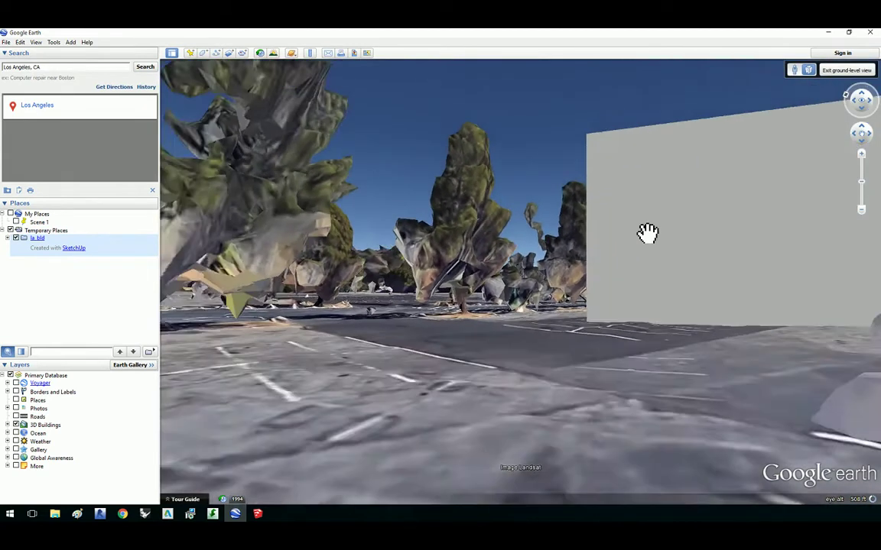
{"action": "right_click_drag", "start_coordinate": [647, 234], "coordinate": [493, 330]}
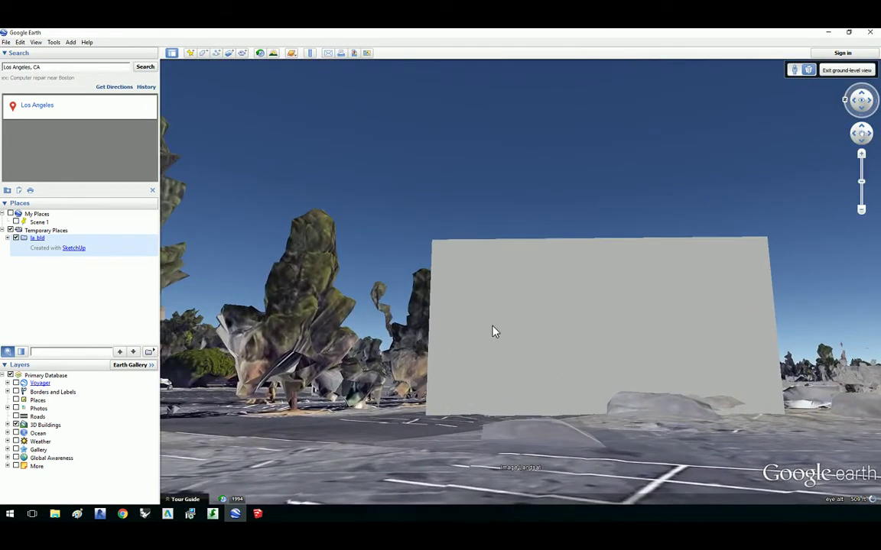
{"action": "left_click_drag", "start_coordinate": [493, 330], "coordinate": [734, 306]}
{"action": "left_click", "coordinate": [841, 69]}
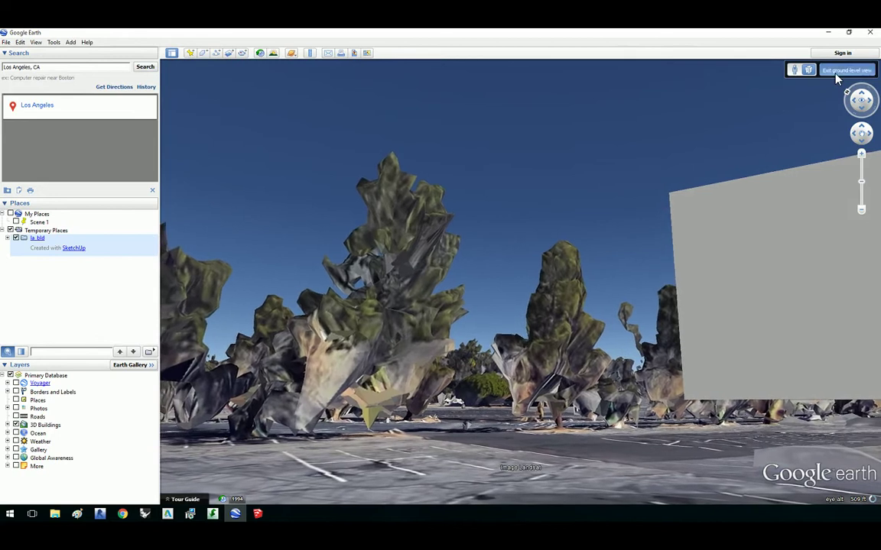
{"action": "scroll", "coordinate": [698, 296], "scroll_direction": "up", "scroll_amount": 5}
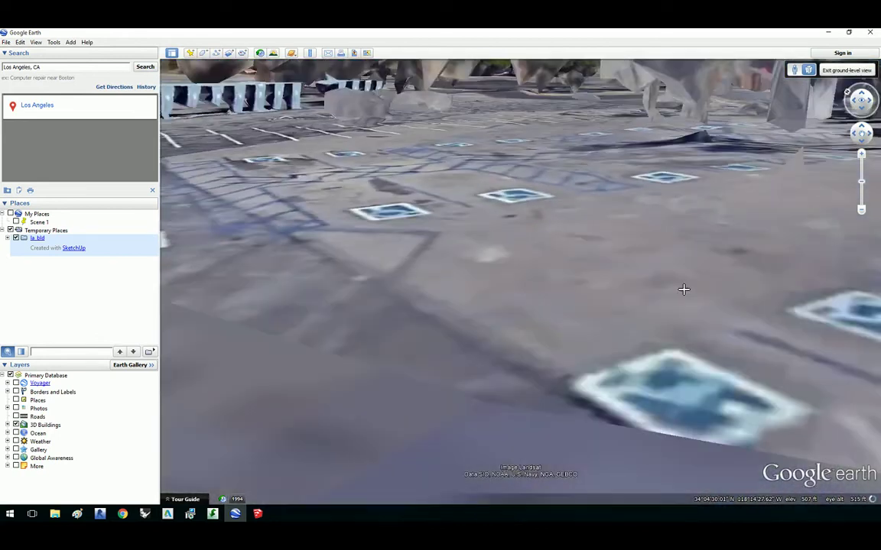
{"action": "left_click_drag", "start_coordinate": [684, 289], "coordinate": [466, 350]}
{"action": "scroll", "coordinate": [542, 309], "scroll_direction": "down", "scroll_amount": 2}
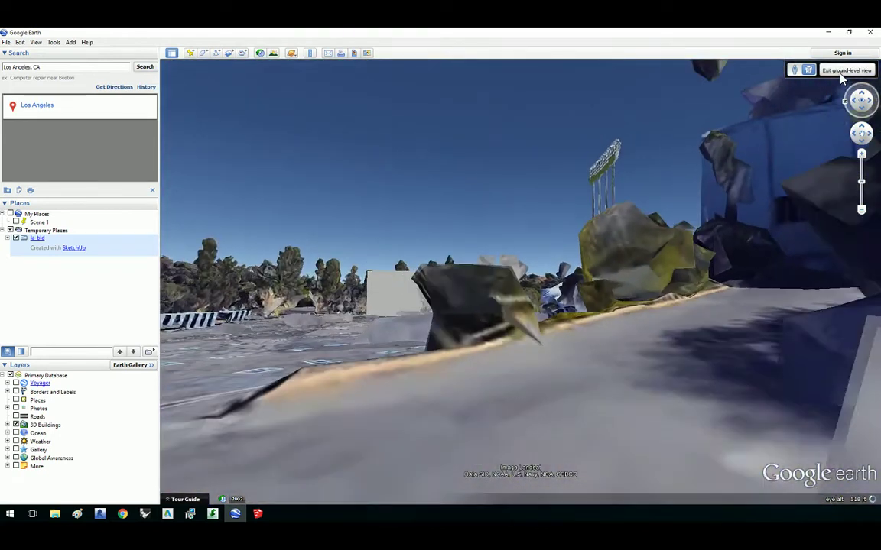
{"action": "left_click", "coordinate": [839, 74]}
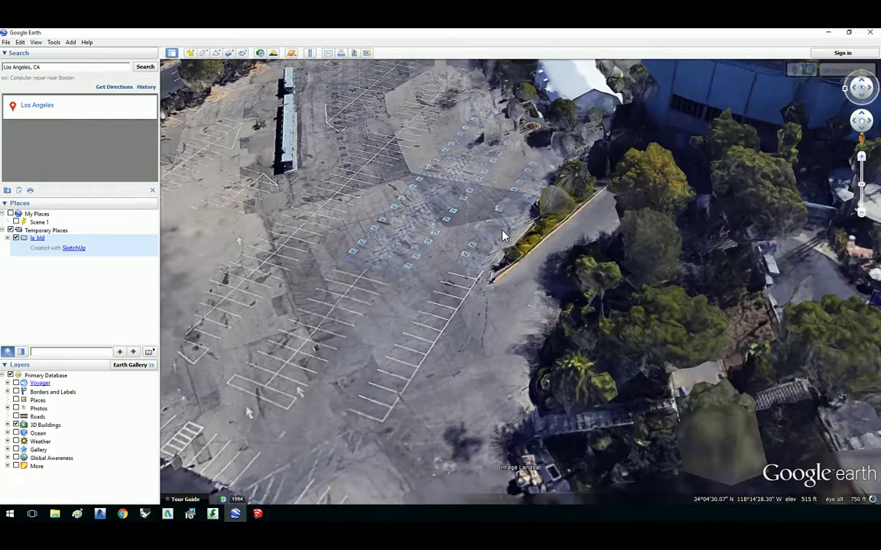
Examine the box's placement relative to the outfield stands and parking lot from above
{"action": "scroll", "coordinate": [503, 236], "scroll_direction": "down", "scroll_amount": 3}
{"action": "left_click_drag", "start_coordinate": [509, 238], "coordinate": [442, 345]}
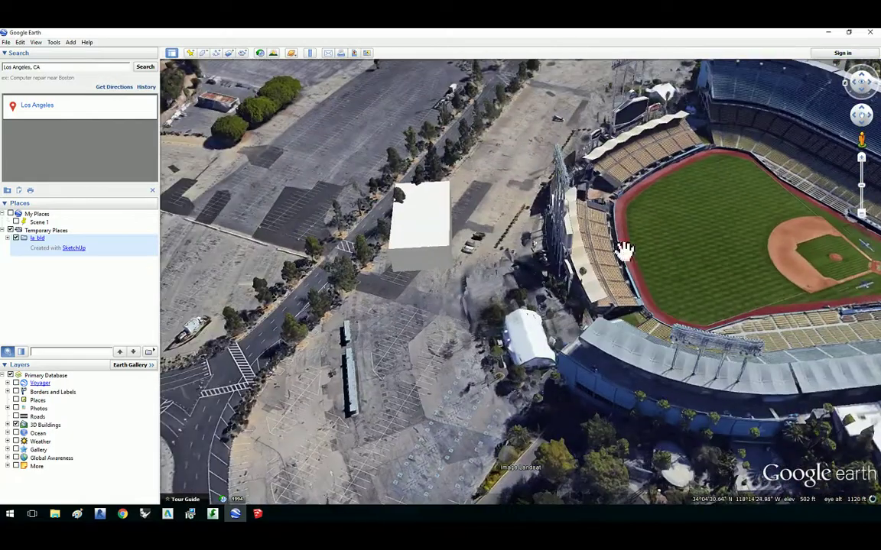
{"action": "left_click_drag", "start_coordinate": [625, 252], "coordinate": [457, 261]}
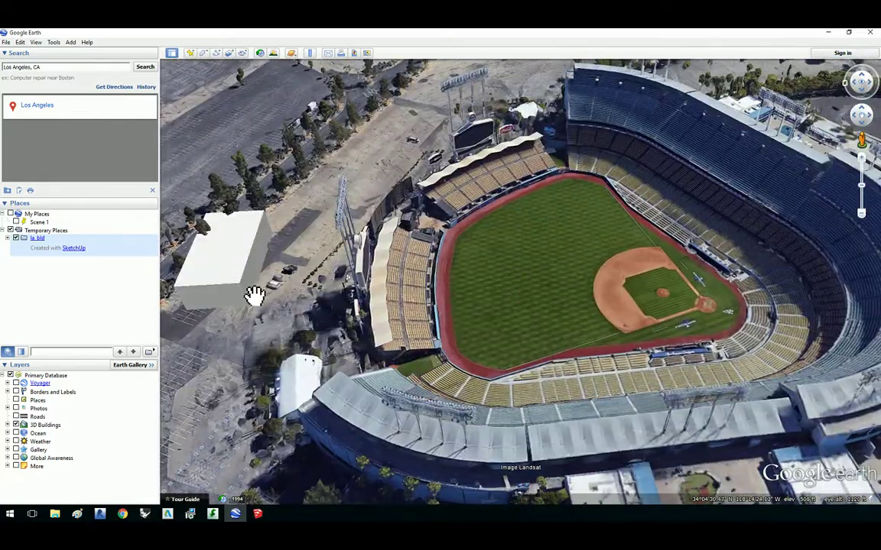
{"action": "left_click_drag", "start_coordinate": [255, 296], "coordinate": [319, 300]}
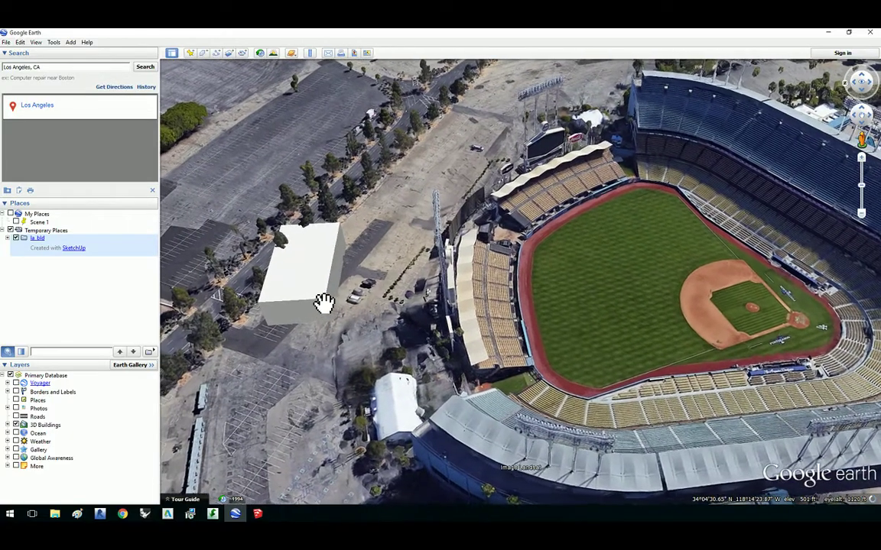